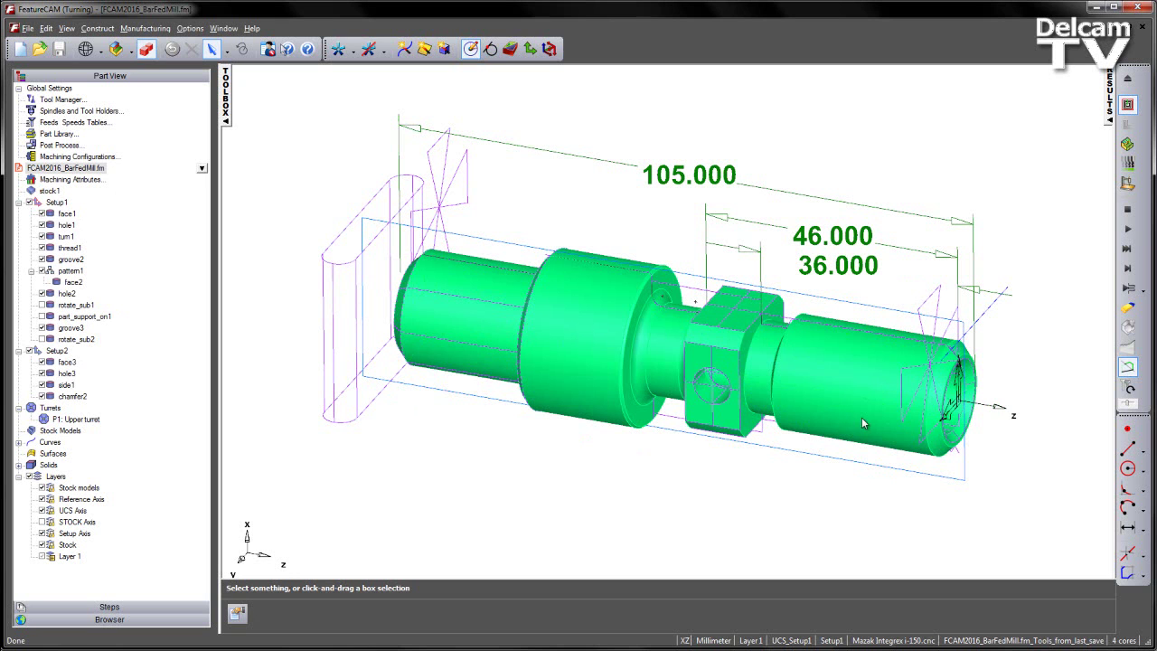
Step: Run the 3D toolpath simulation of the complete part and clear the simulation result
click(1128, 145)
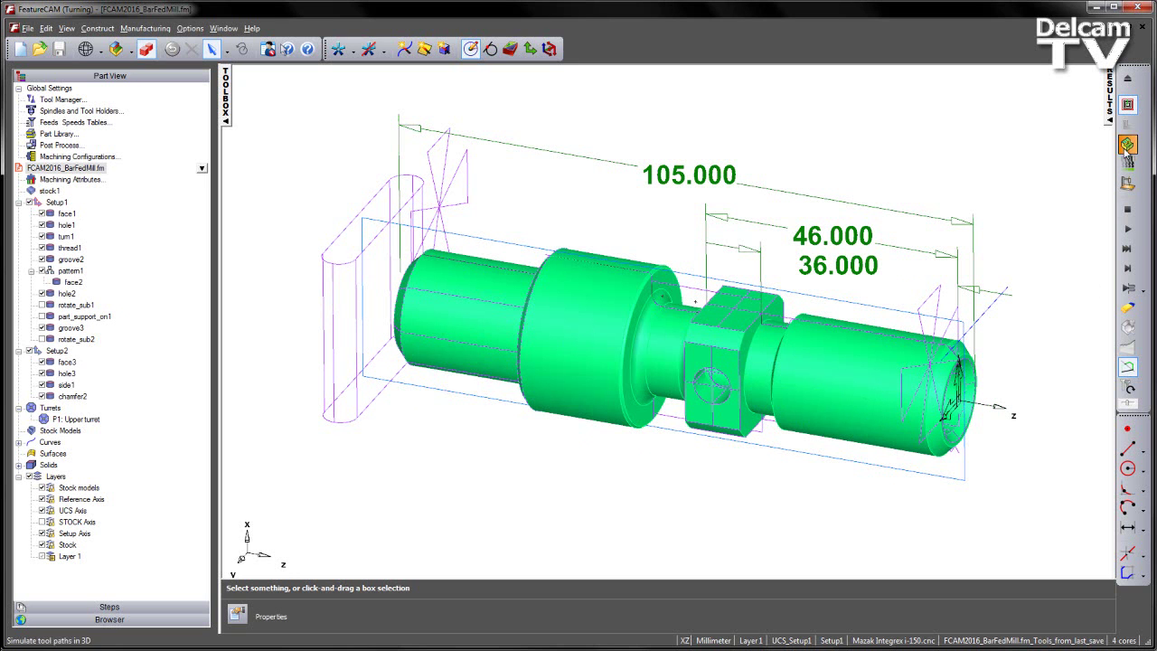
click(1128, 234)
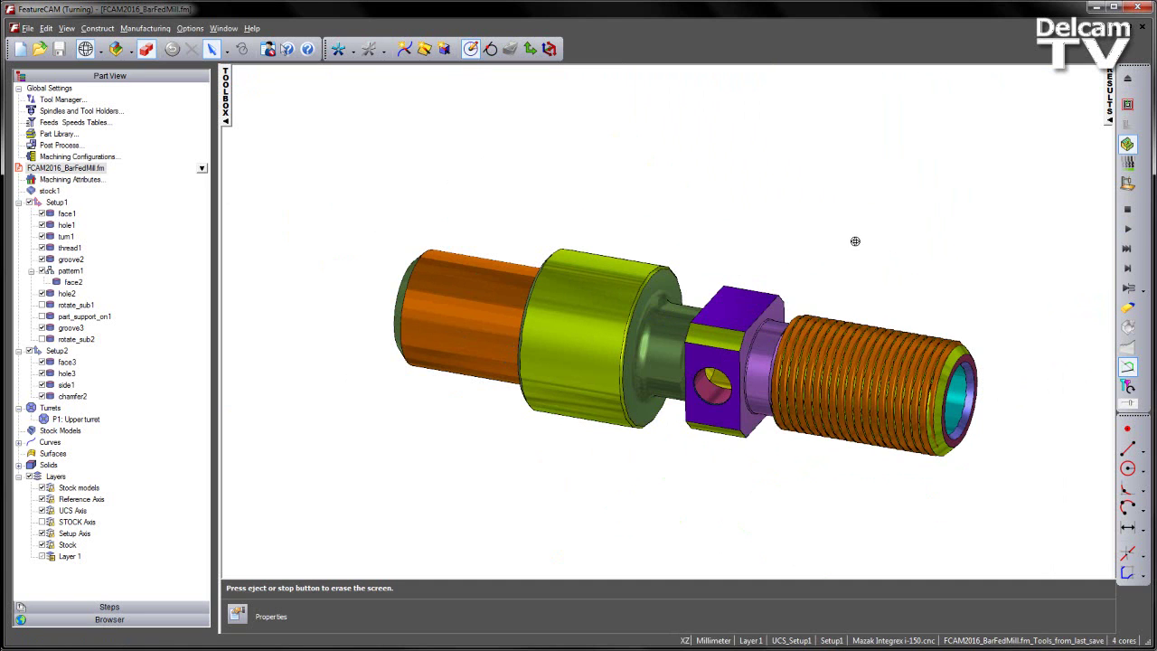
click(1127, 210)
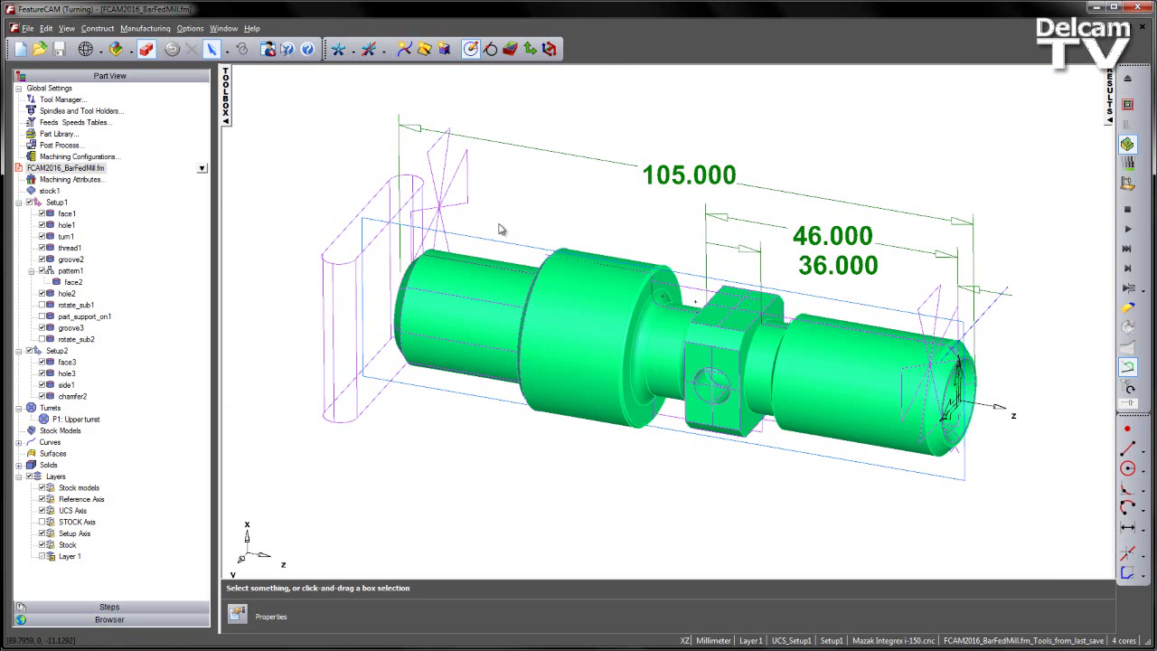
Step: Set the round stock's length to 300 mm for bar feeding
double_click(493, 247)
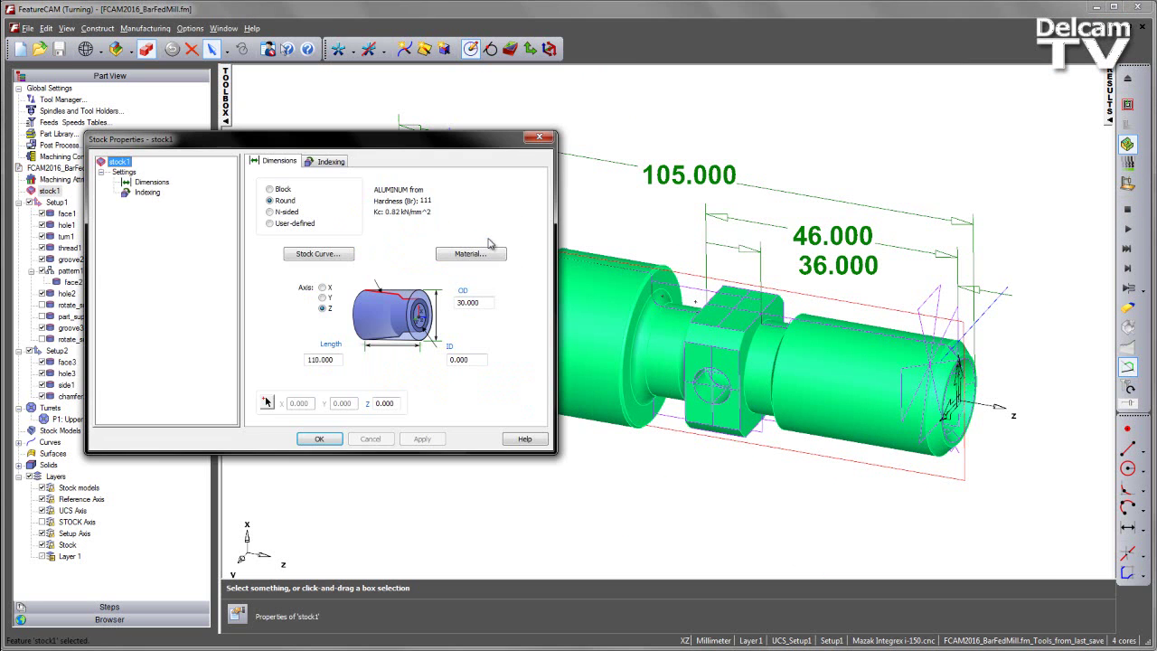
double_click(329, 359)
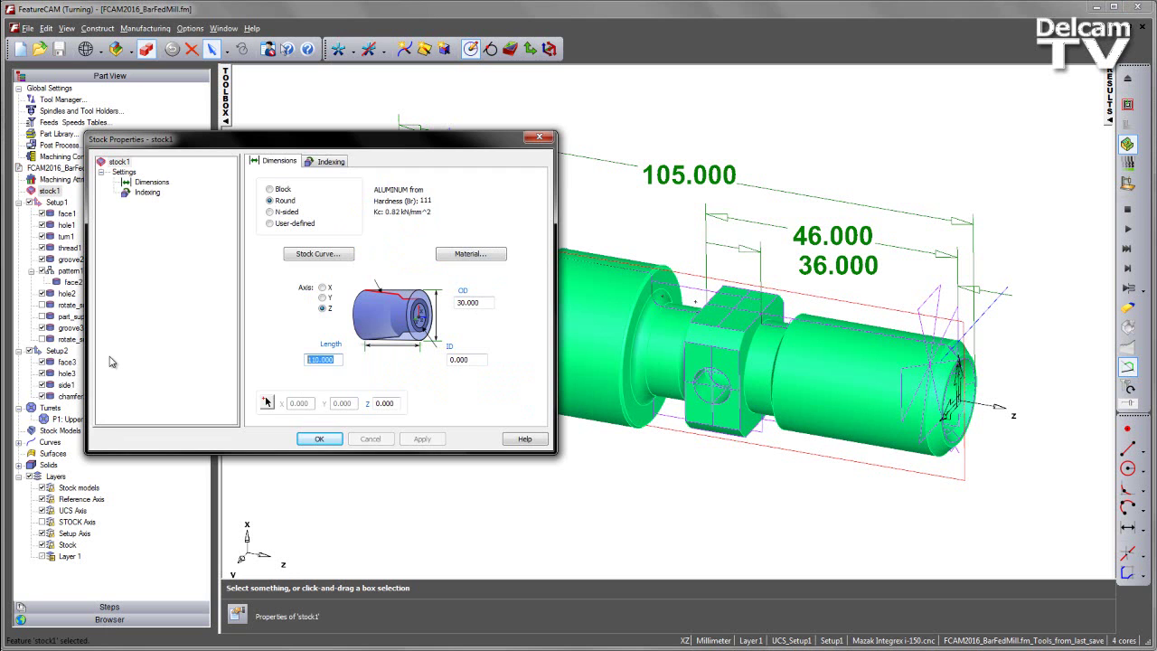
text(300)
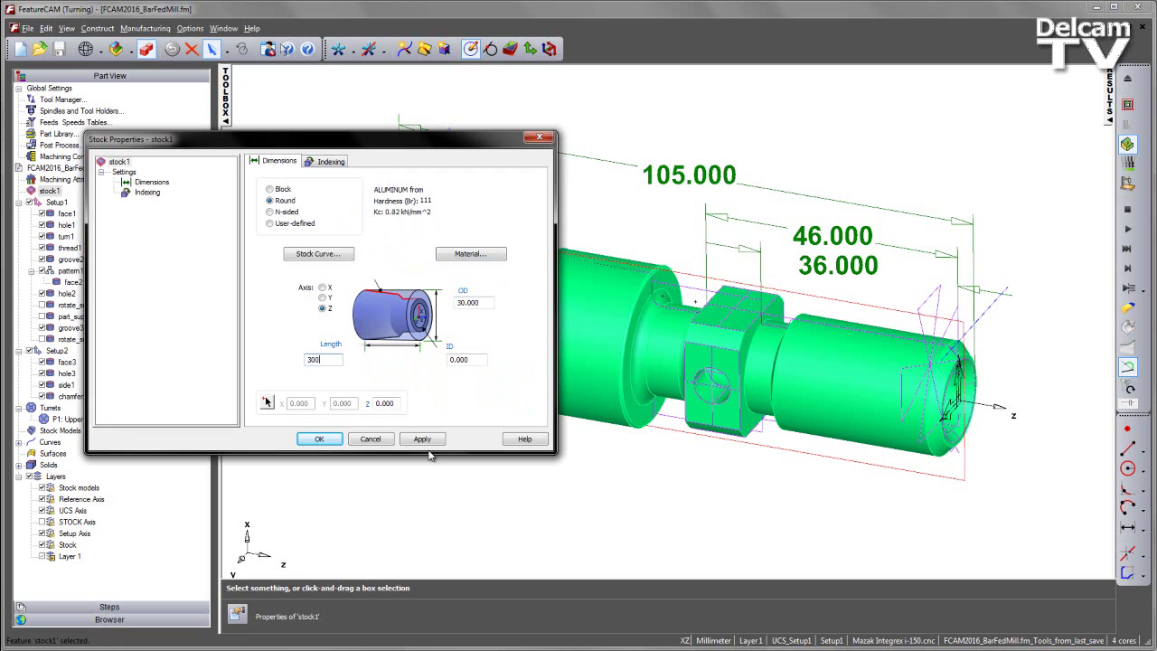
click(308, 438)
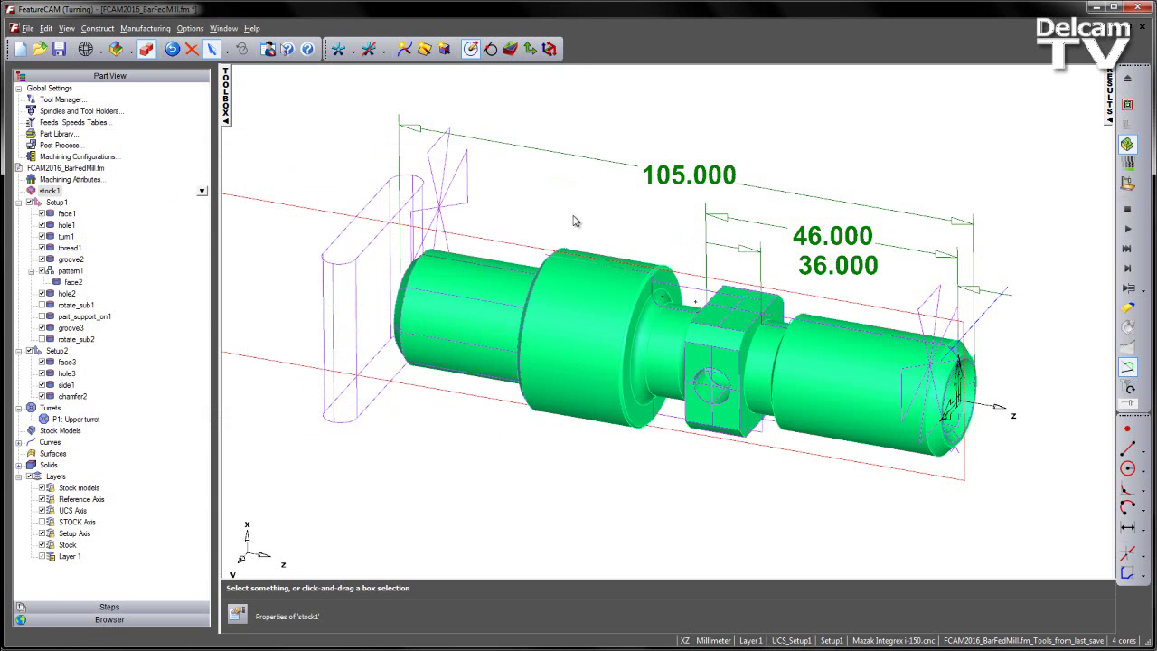
click(612, 116)
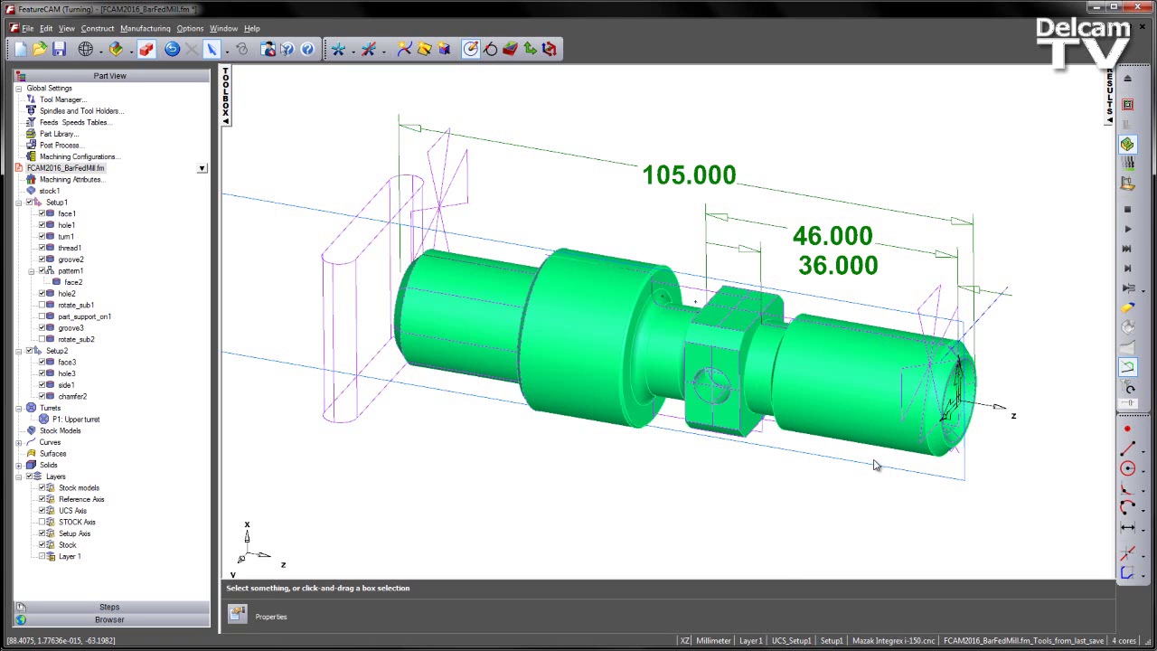
Step: Create a user-defined Rotate Sub turning feature with a Sub Angle of -90
click(511, 50)
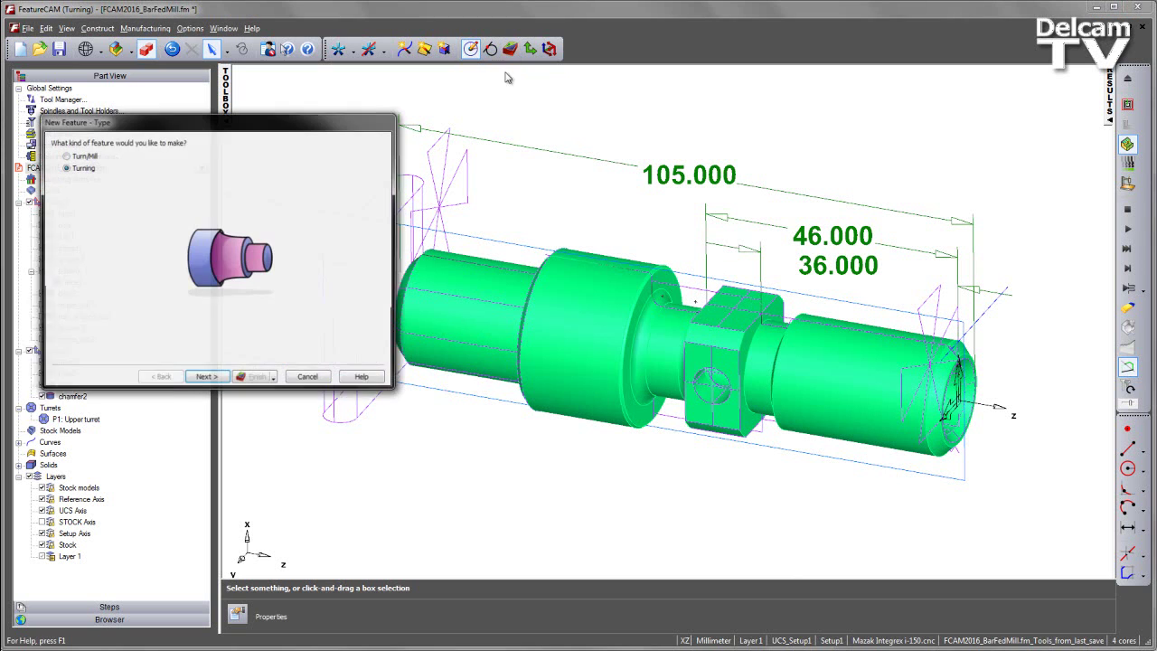
click(216, 379)
click(237, 257)
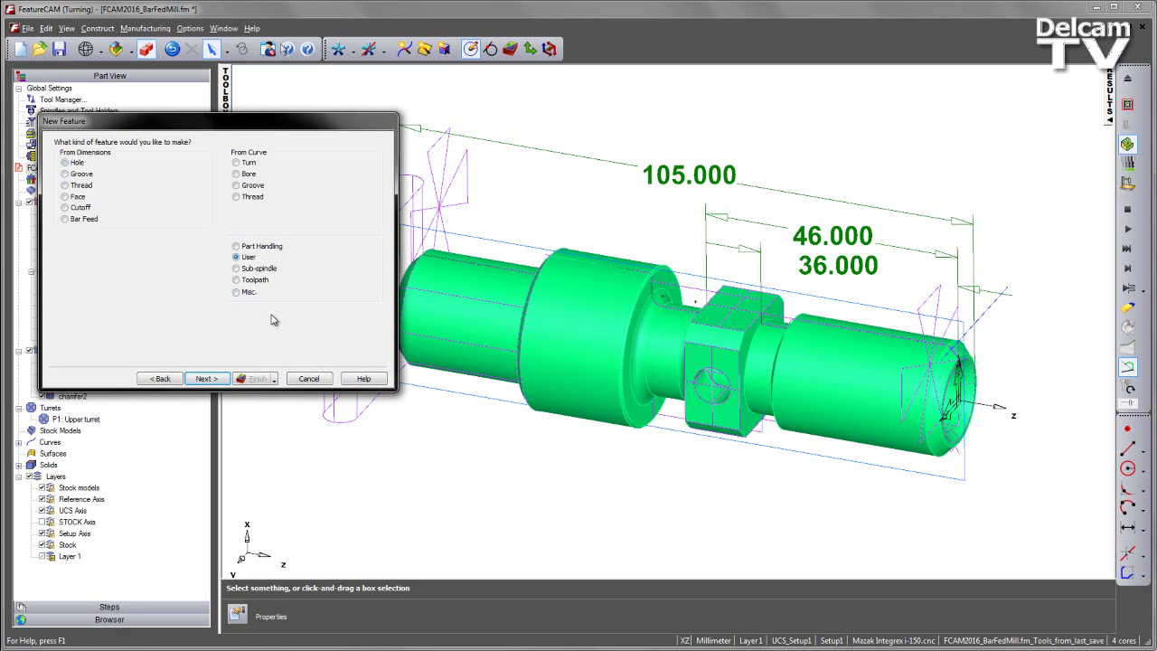
click(213, 379)
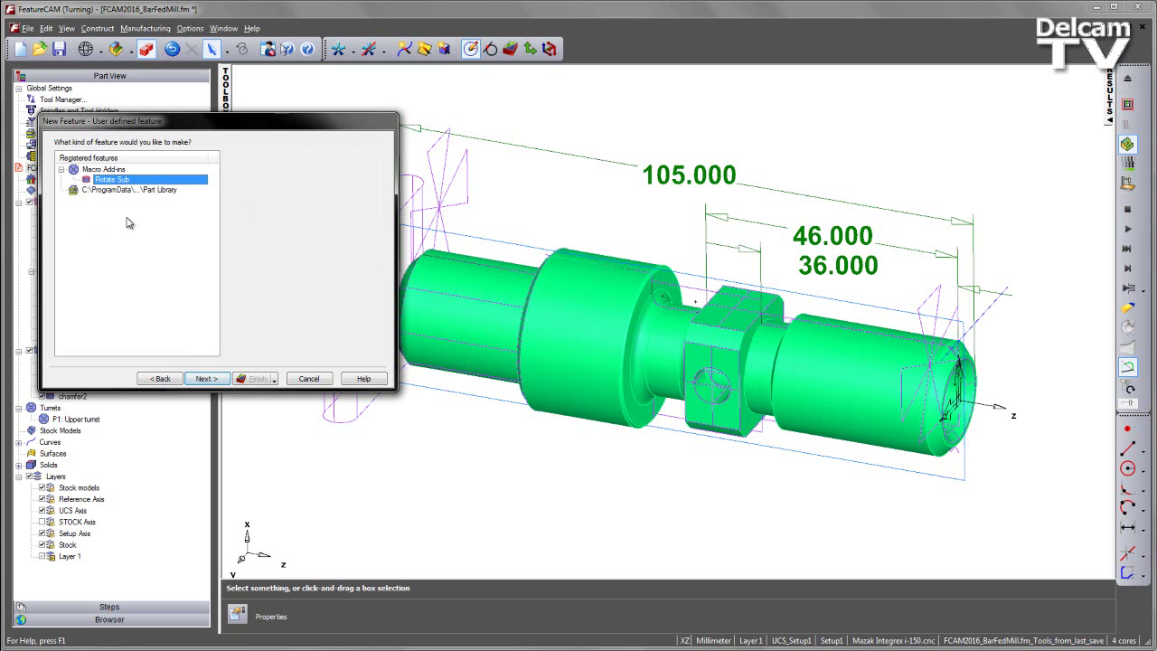
click(208, 378)
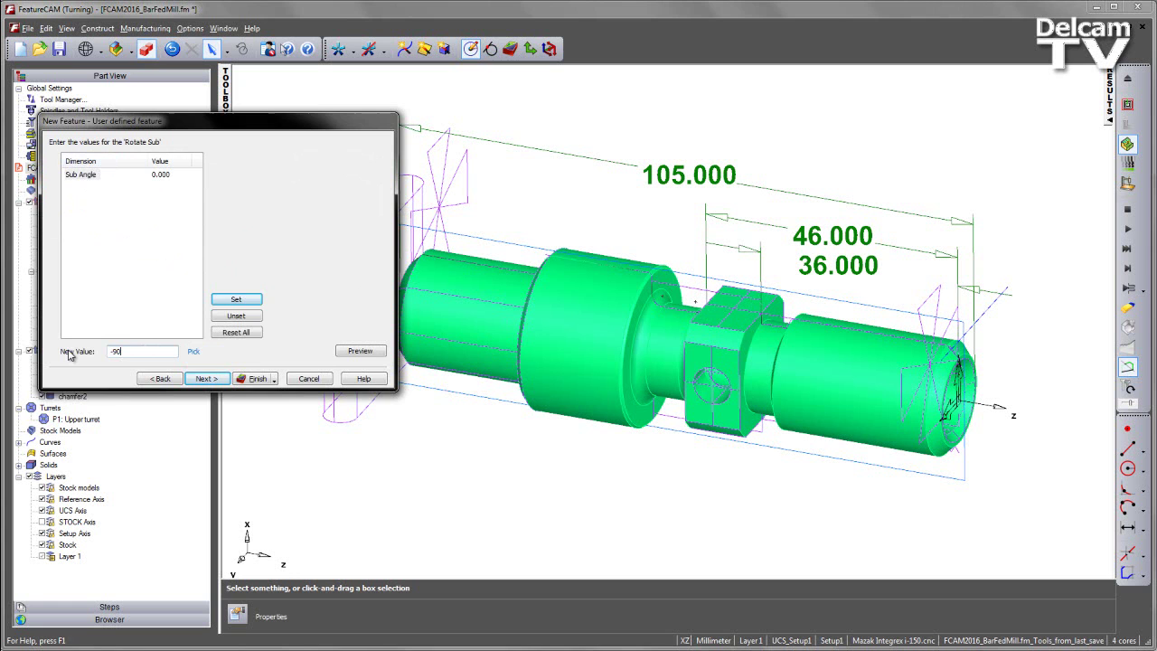
text(-90)
click(236, 299)
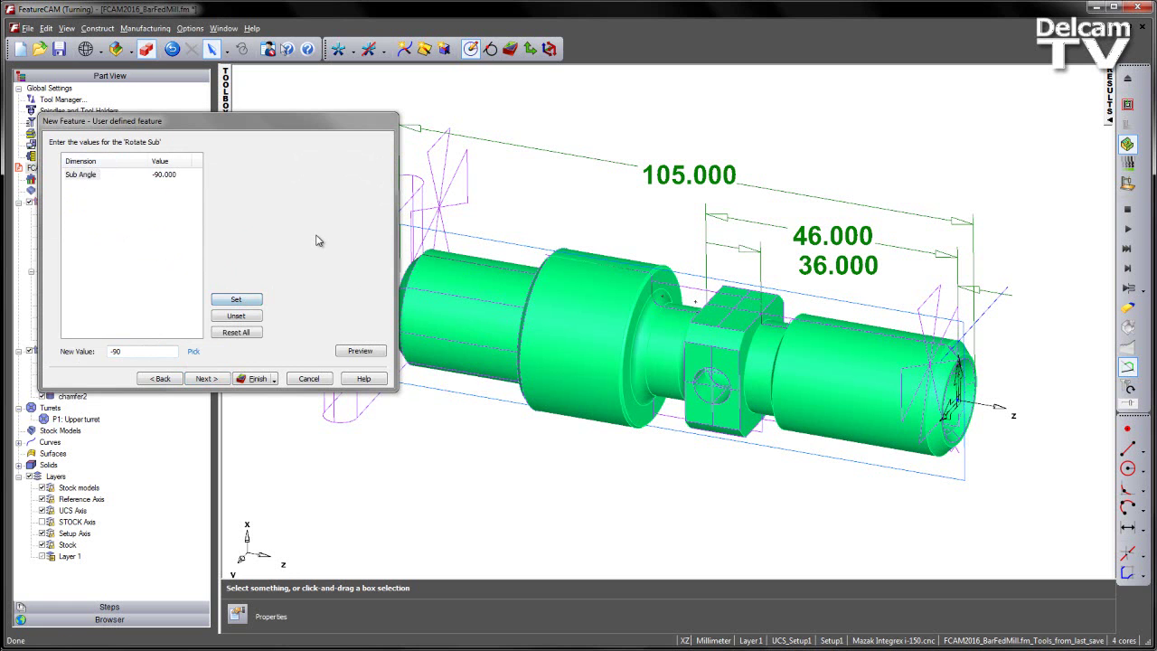
click(221, 379)
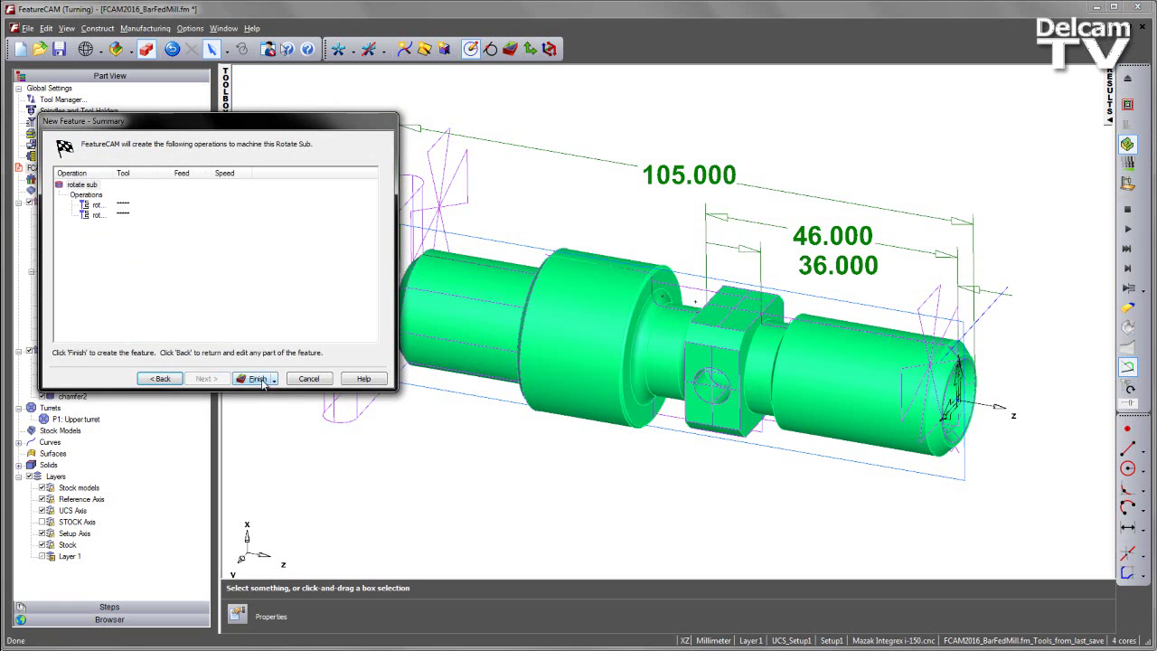
click(258, 379)
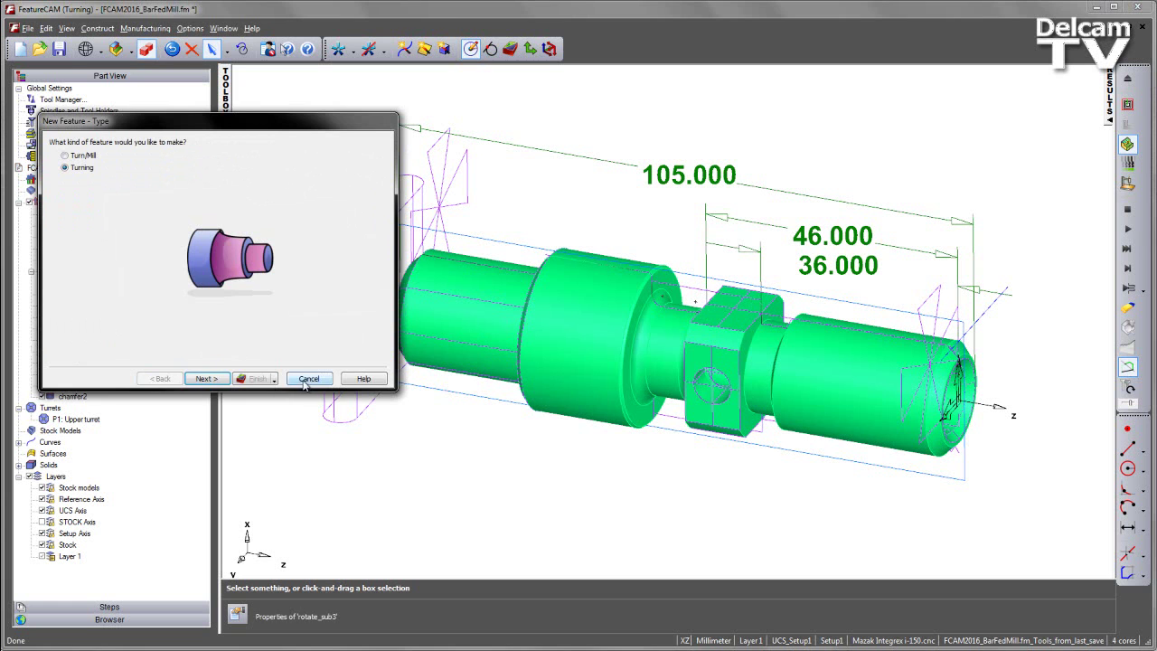
click(309, 379)
Step: Move the new Rotate Sub feature directly after hole2 in Setup1 and set its base priority to 20
click(75, 353)
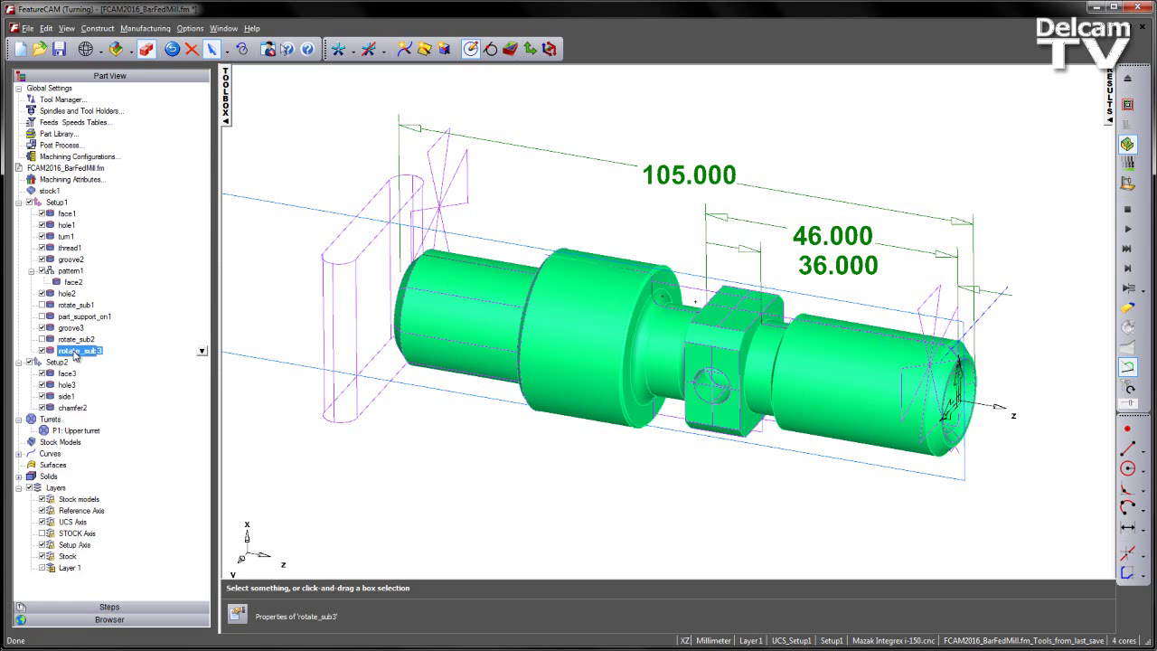
drag(76, 356, 71, 311)
double_click(87, 313)
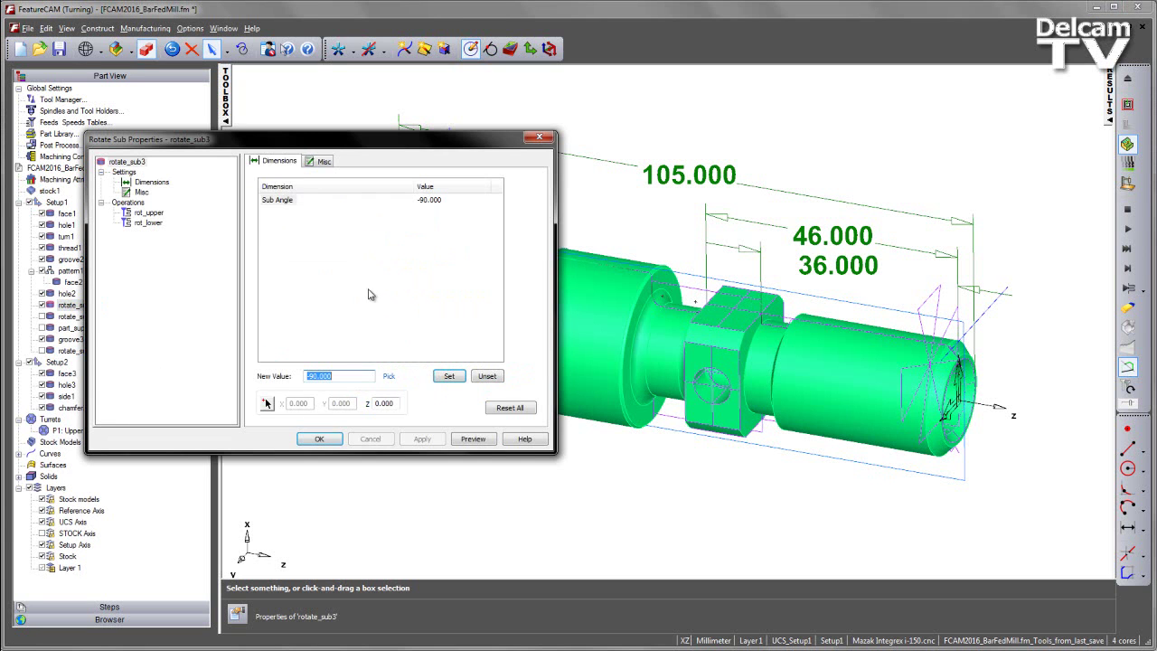
click(325, 161)
click(329, 199)
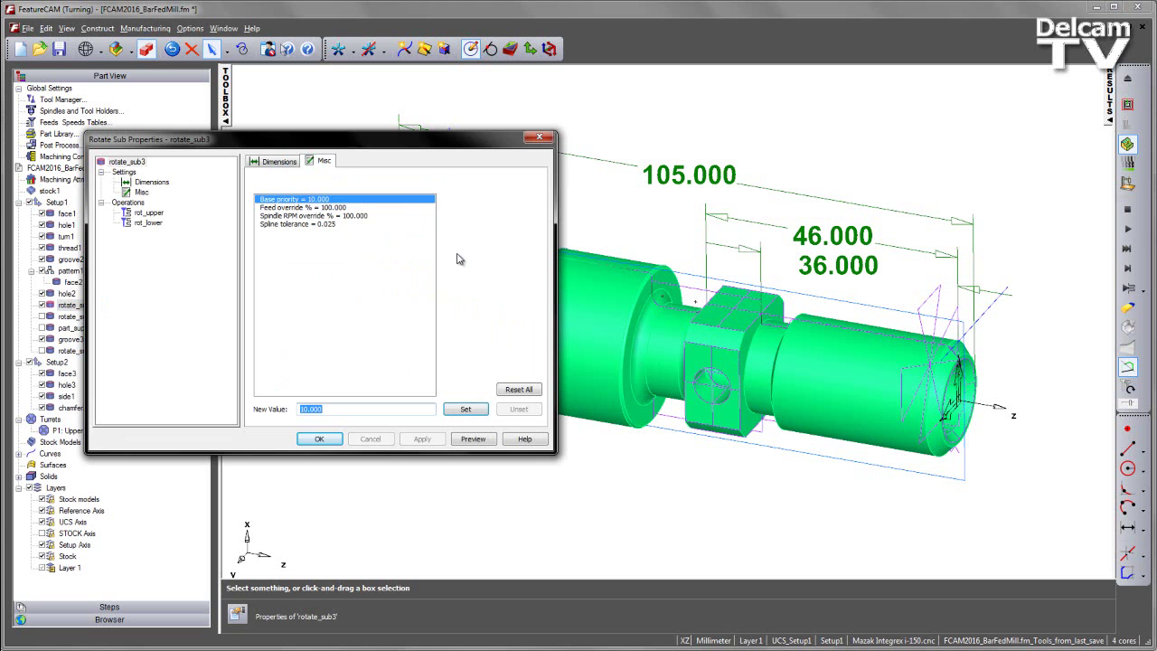
text(20)
click(463, 408)
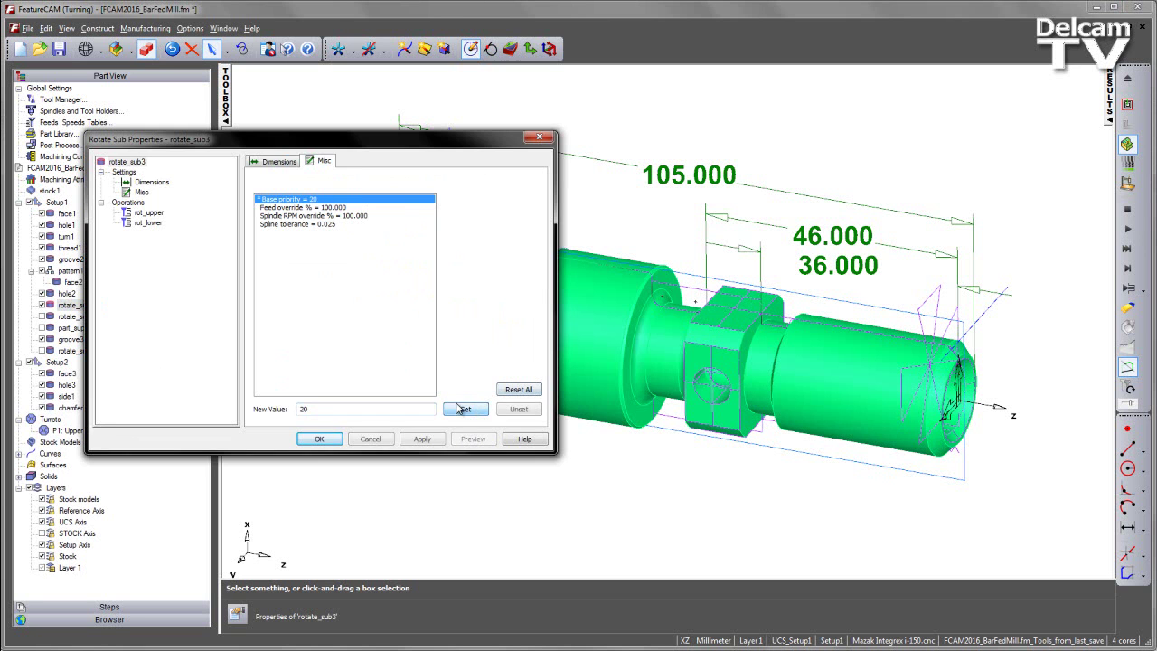
click(321, 439)
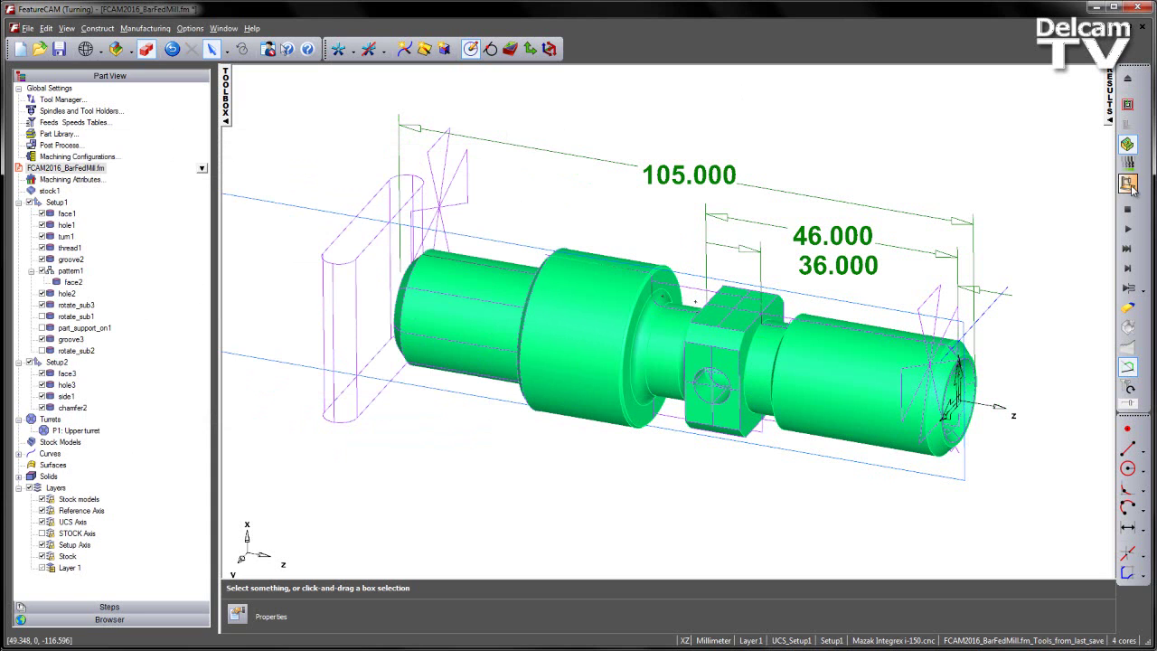
Step: Run the machine simulation operation by operation through the cross-hole drilling and the Rotate Sub move
click(1129, 267)
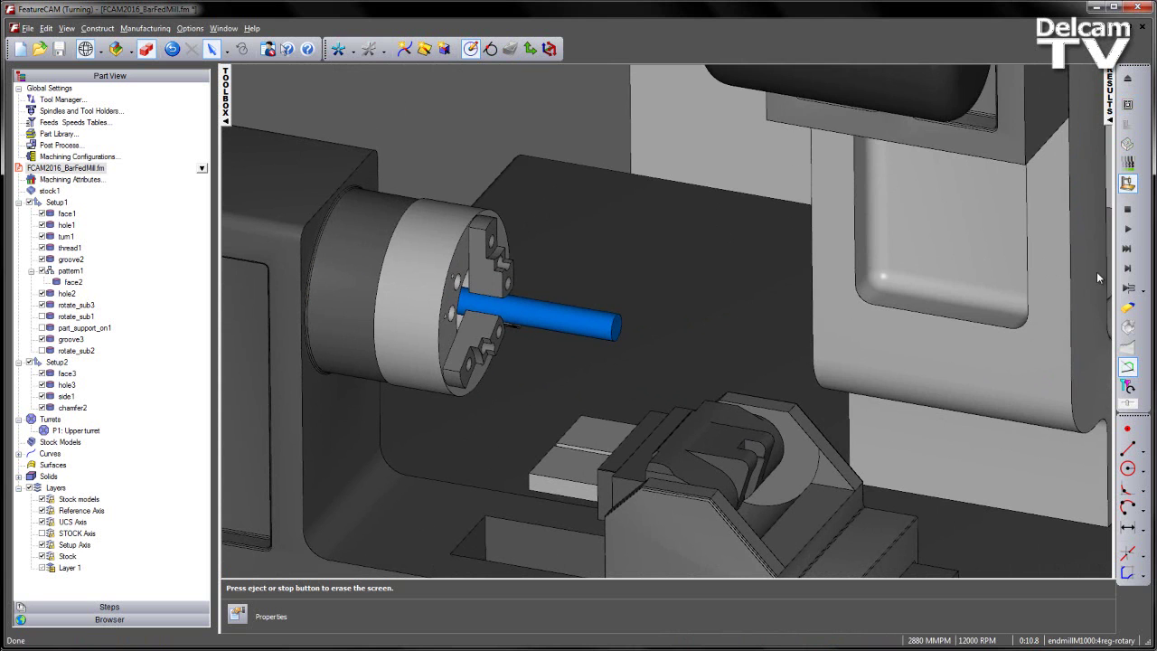
click(1128, 290)
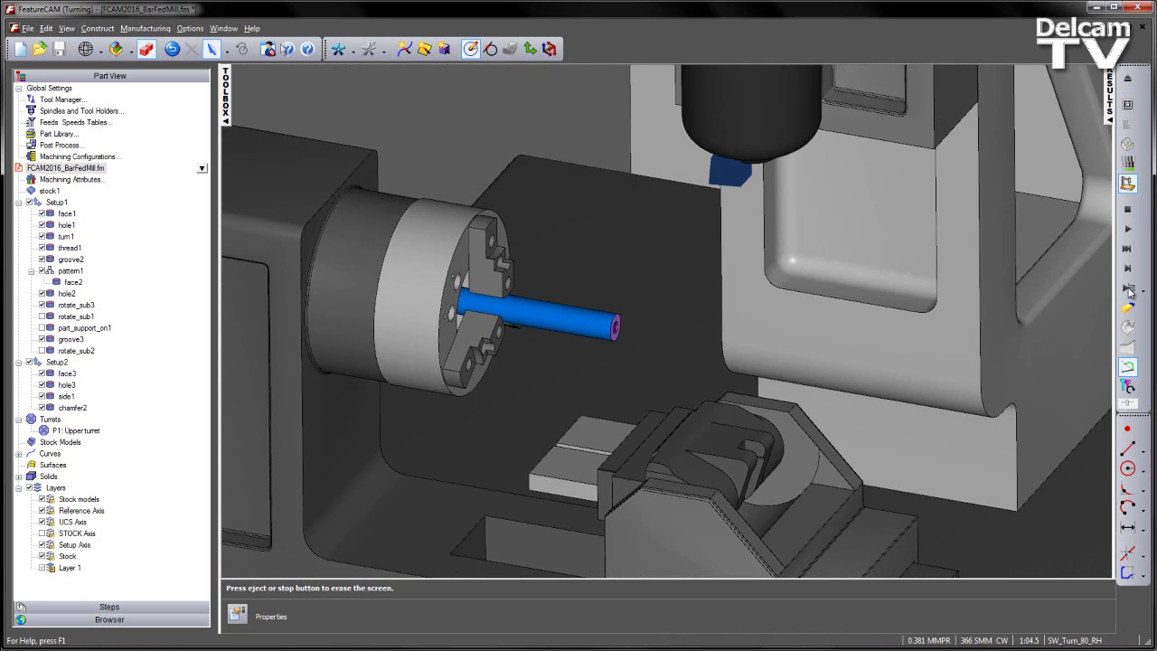
click(1128, 290)
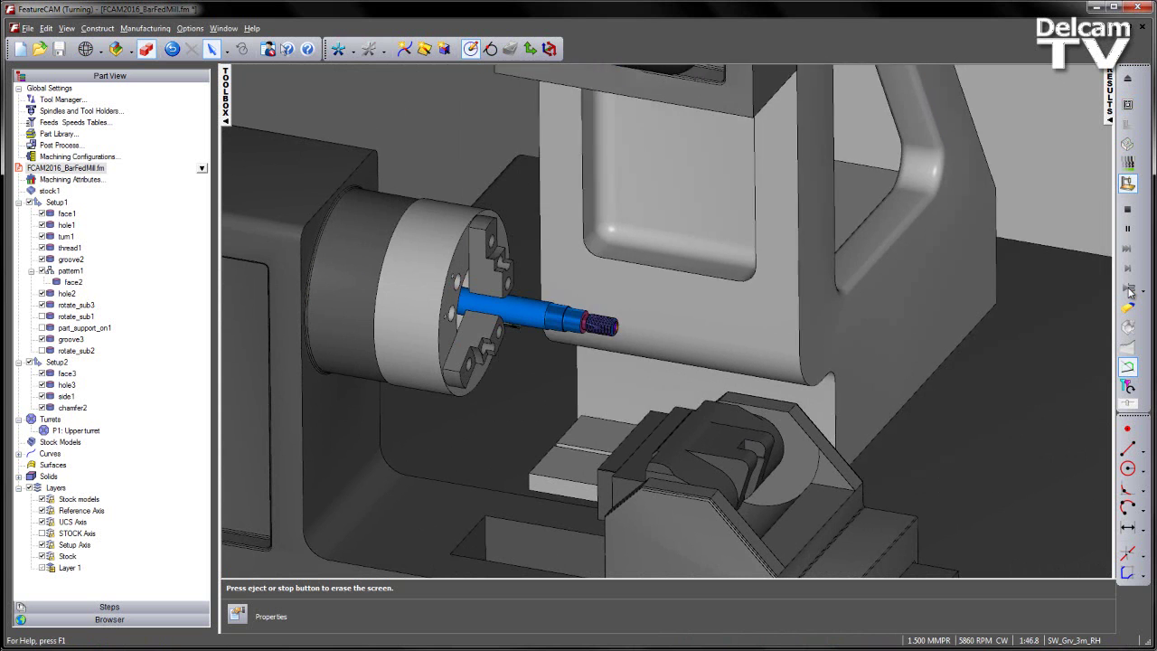
click(1129, 289)
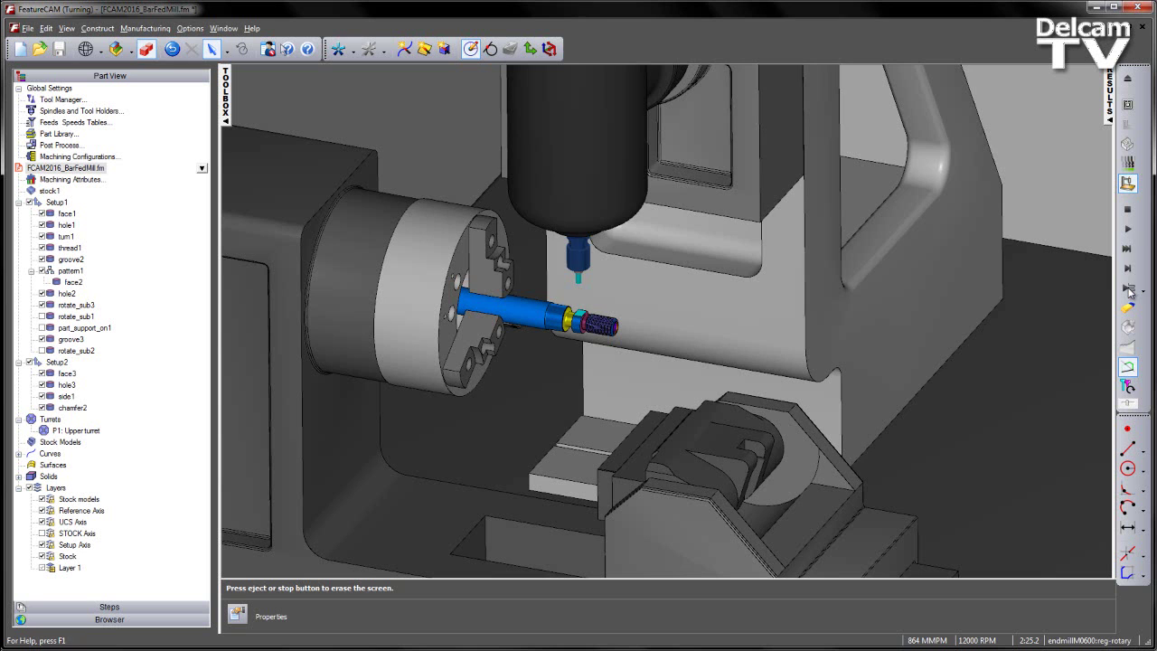
click(1129, 289)
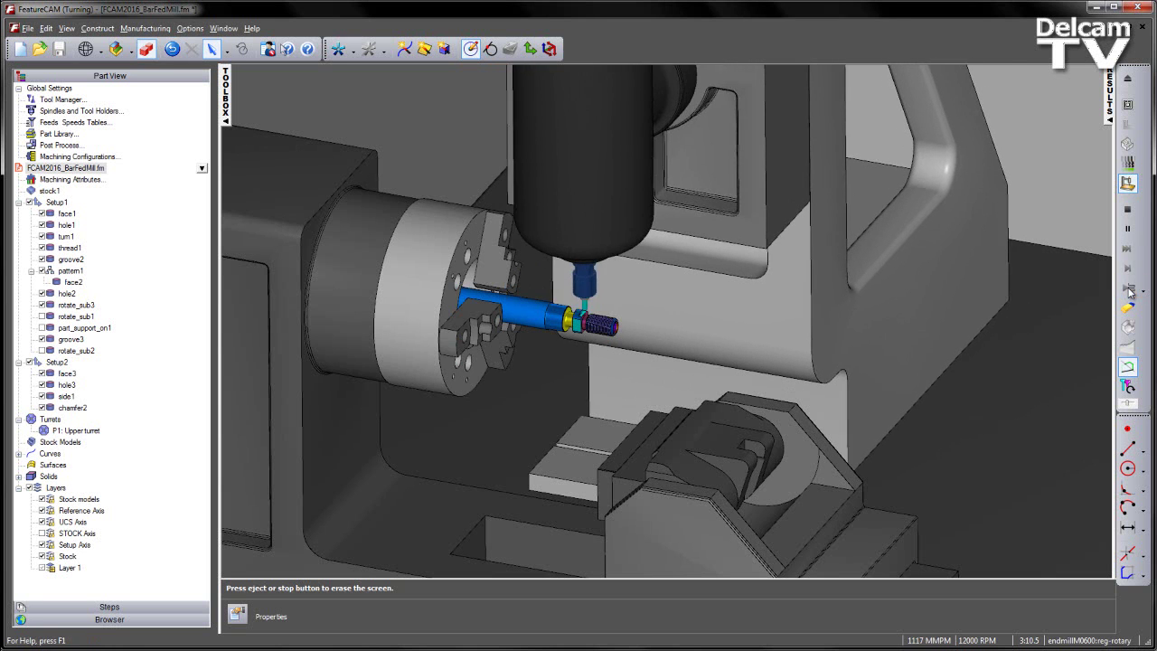
click(1128, 290)
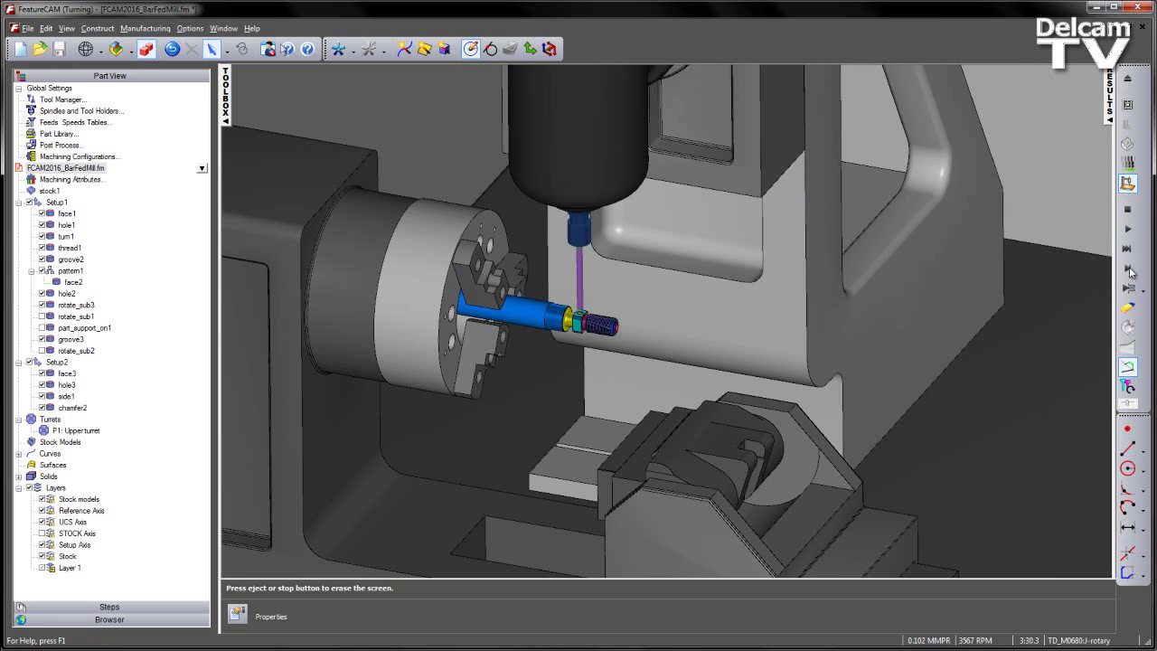
click(1129, 268)
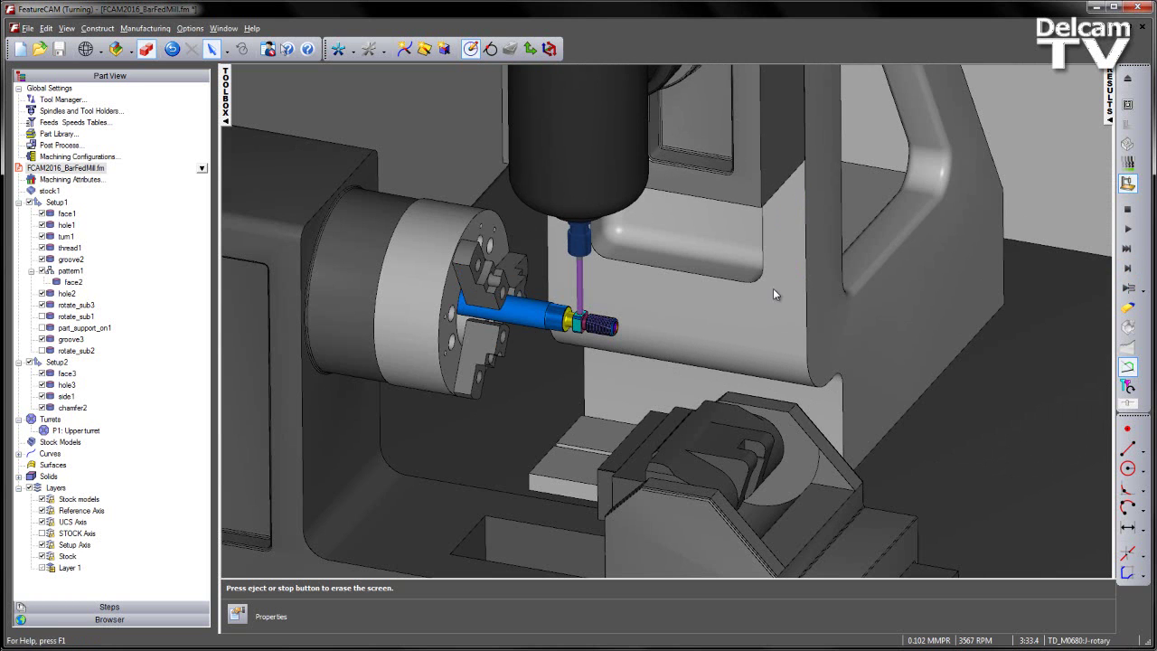
scroll(773, 289, up, 5)
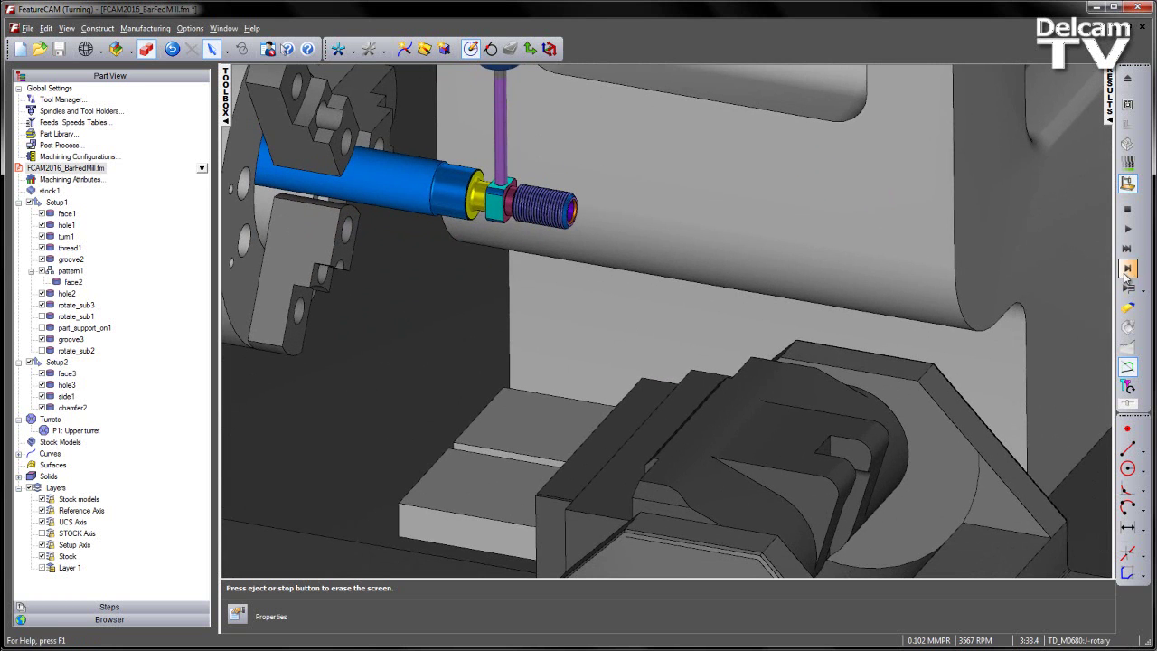
click(1129, 270)
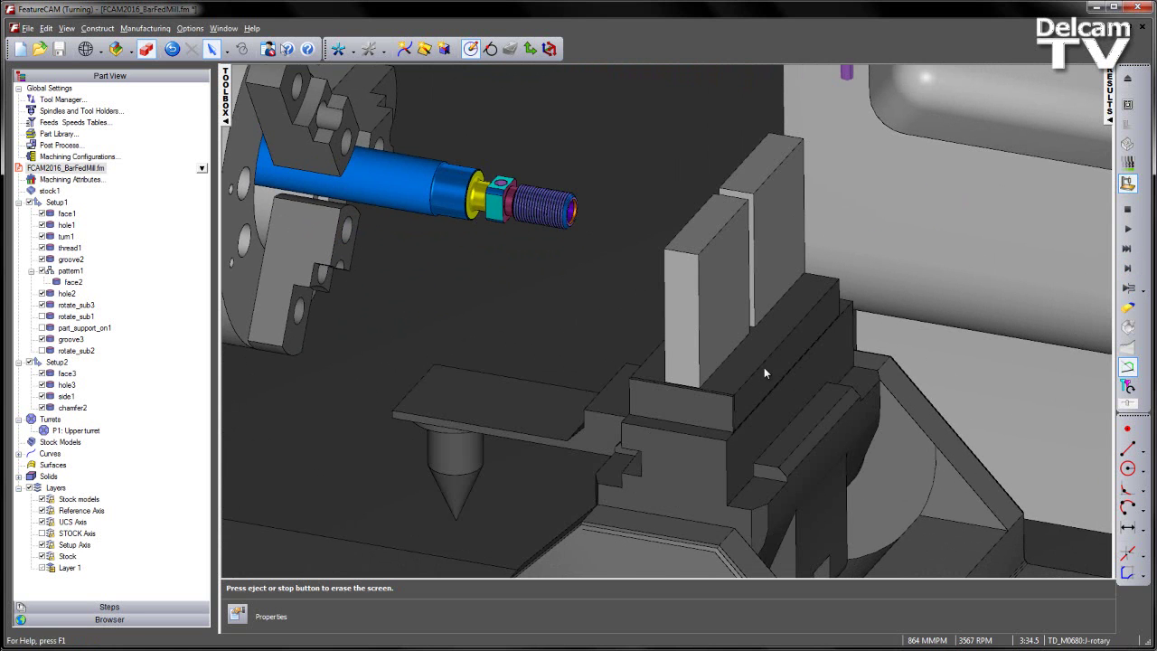
Step: Examine the rotated vise unit's position relative to the bar in the machine, and end the simulation
scroll(764, 366, down, 3)
middle_drag(764, 366, 837, 360)
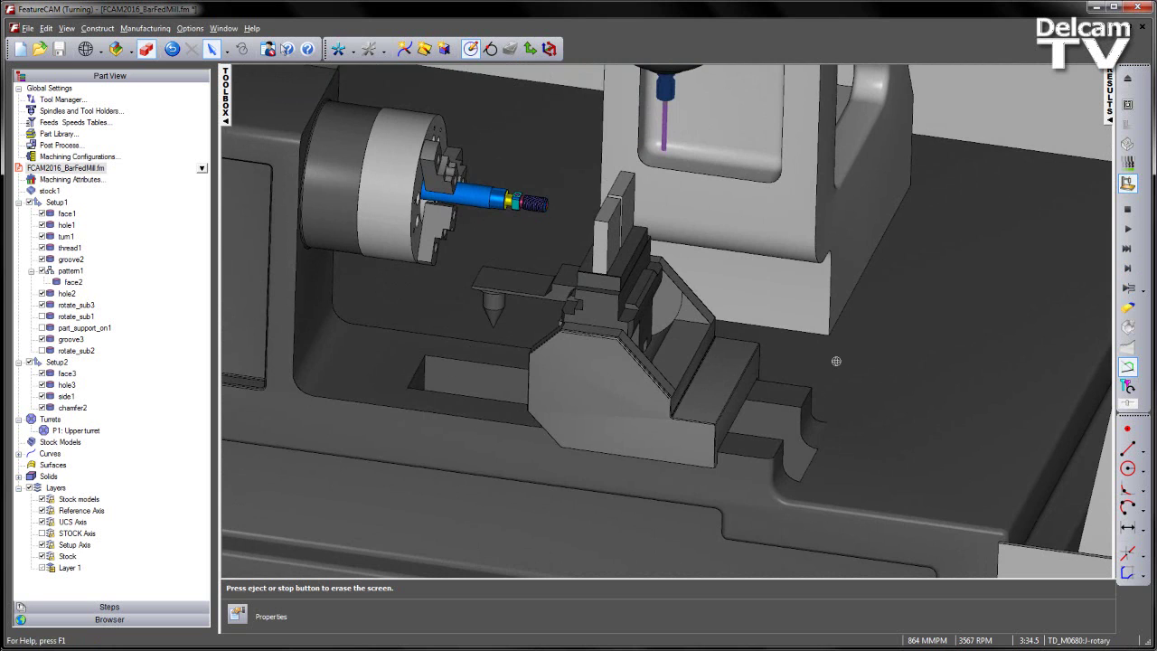
mouse_move(596, 371)
middle_down()
mouse_move(606, 425)
mouse_move(601, 373)
middle_up()
middle_drag(709, 308, 790, 362)
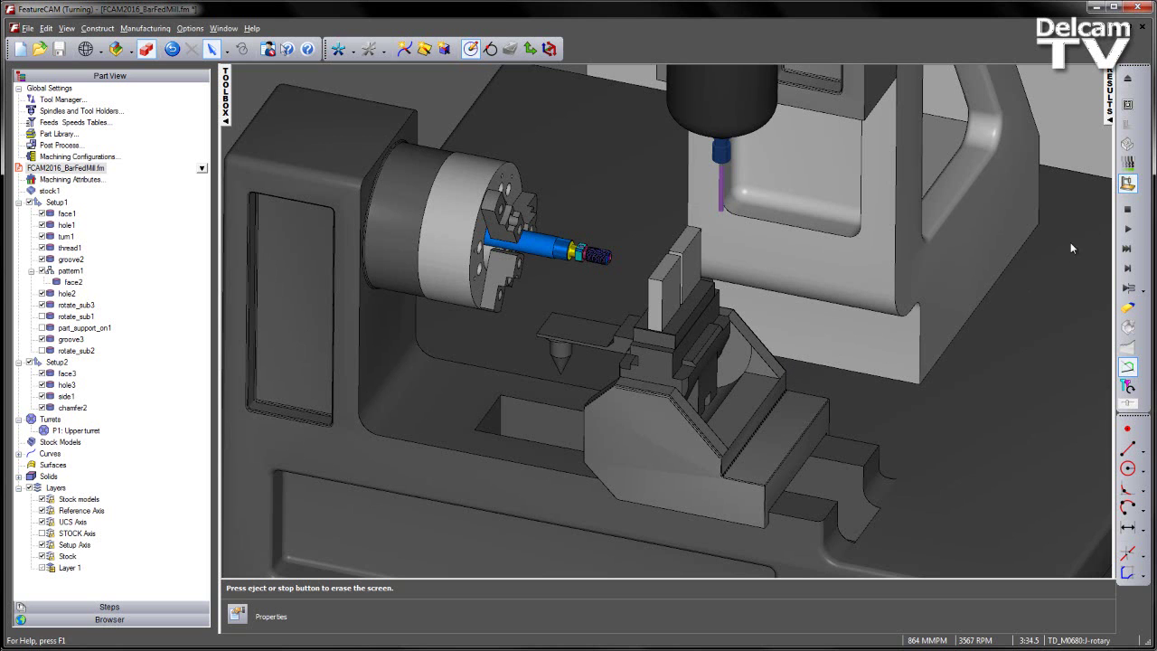
click(1128, 210)
Step: Create a Bar Pull part handling turning feature with grab distance 41, pull distance 110 and the Leave Supported strategy
scroll(744, 279, up, 5)
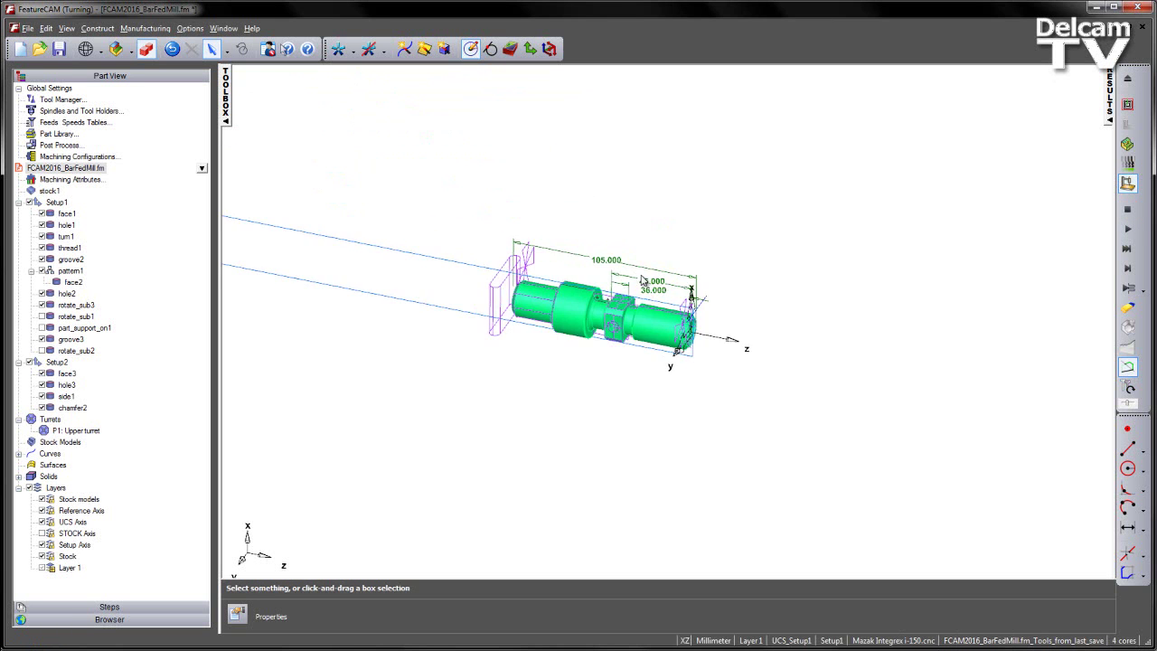
scroll(639, 308, down, 3)
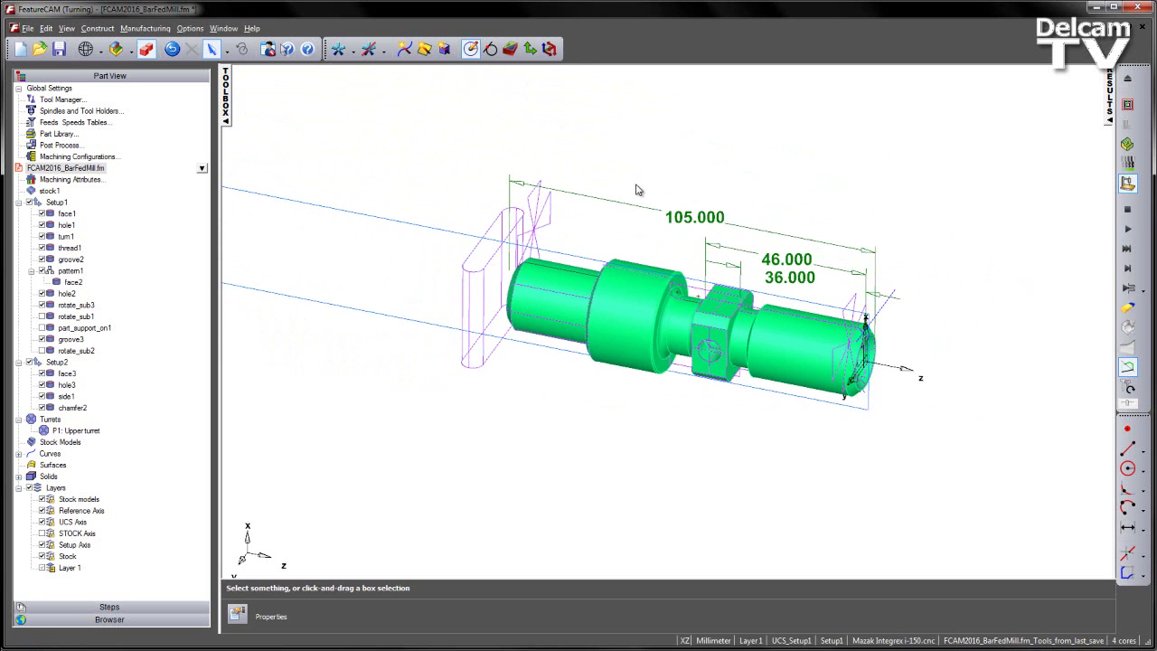
click(510, 48)
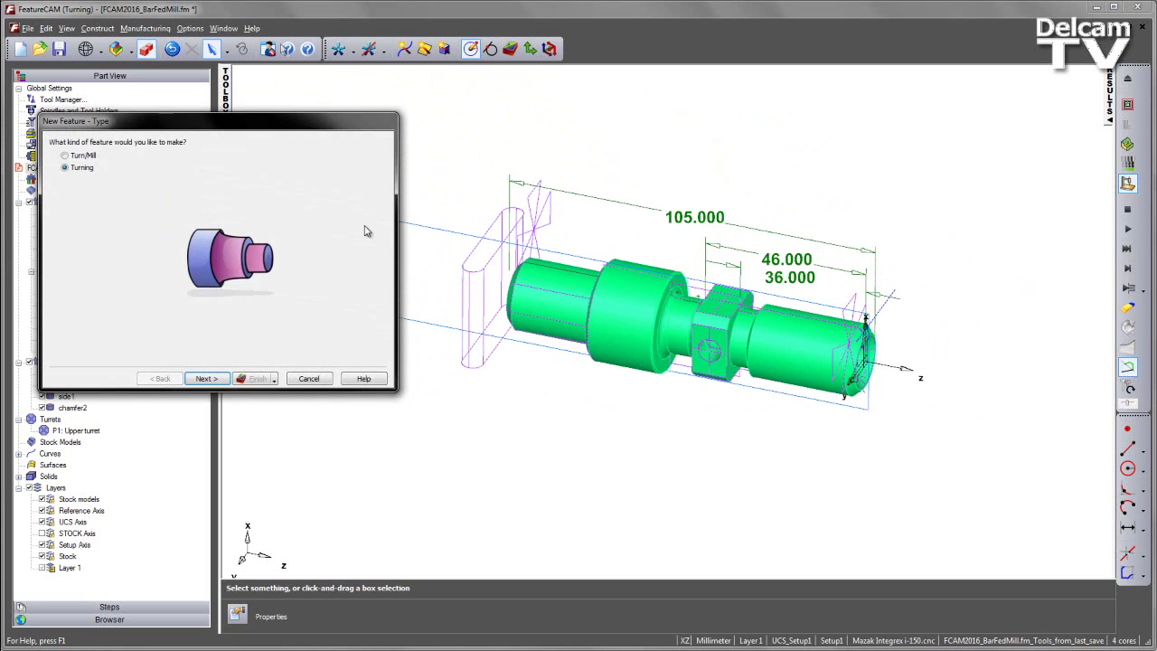
click(206, 378)
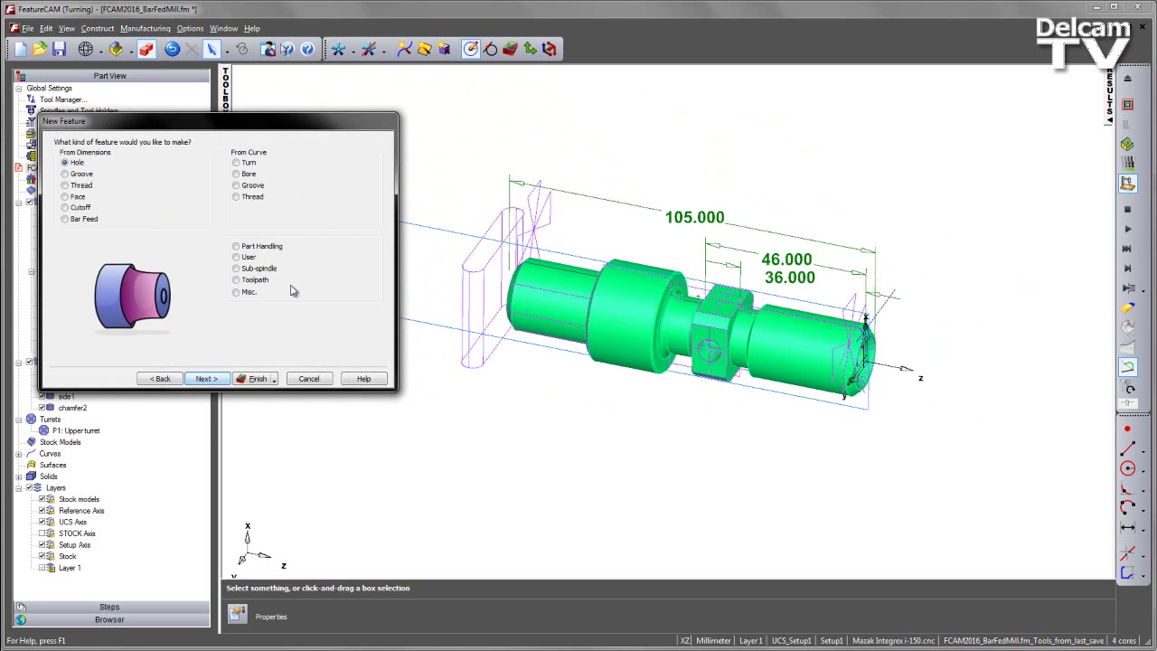
click(253, 248)
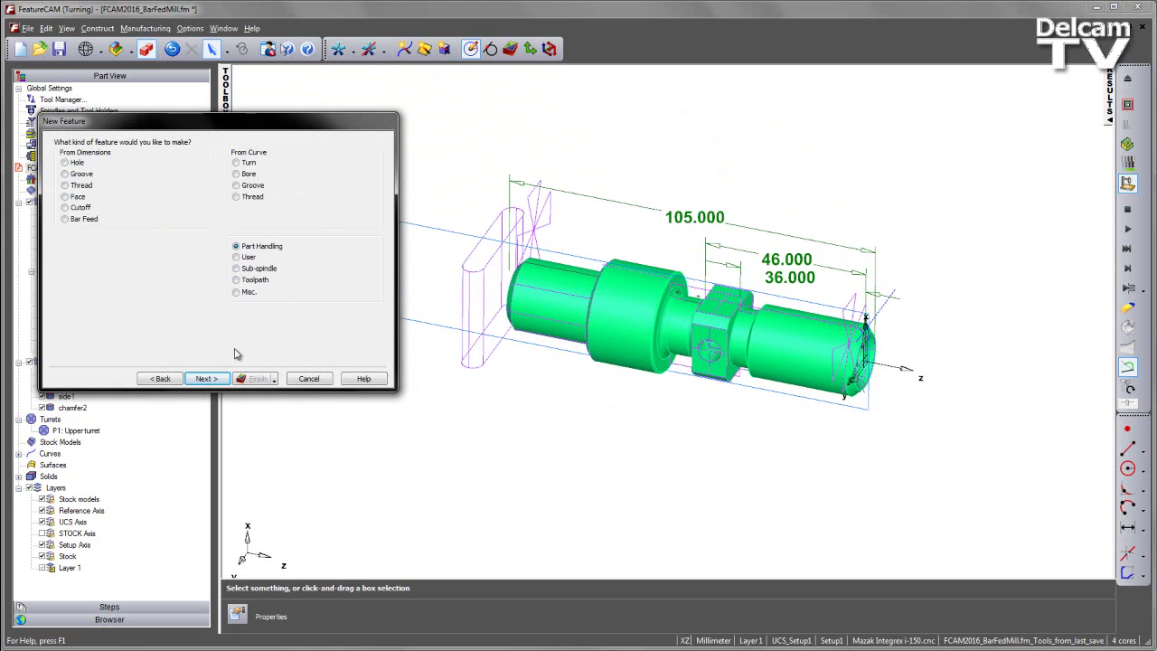
click(219, 378)
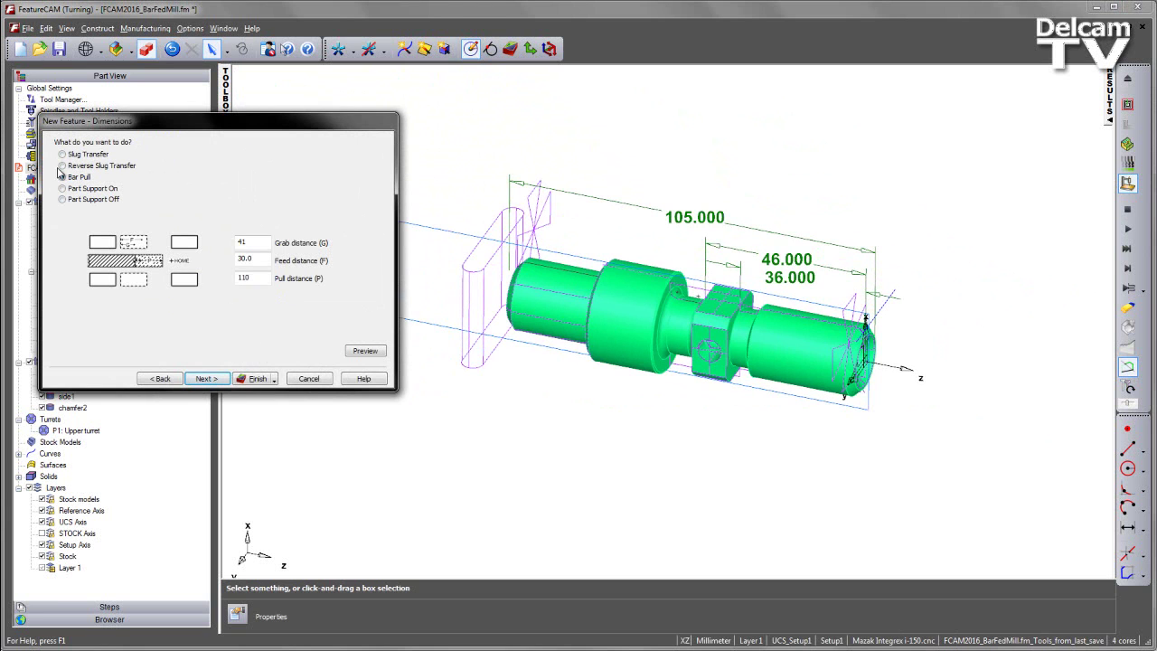
double_click(242, 242)
double_click(258, 280)
click(217, 382)
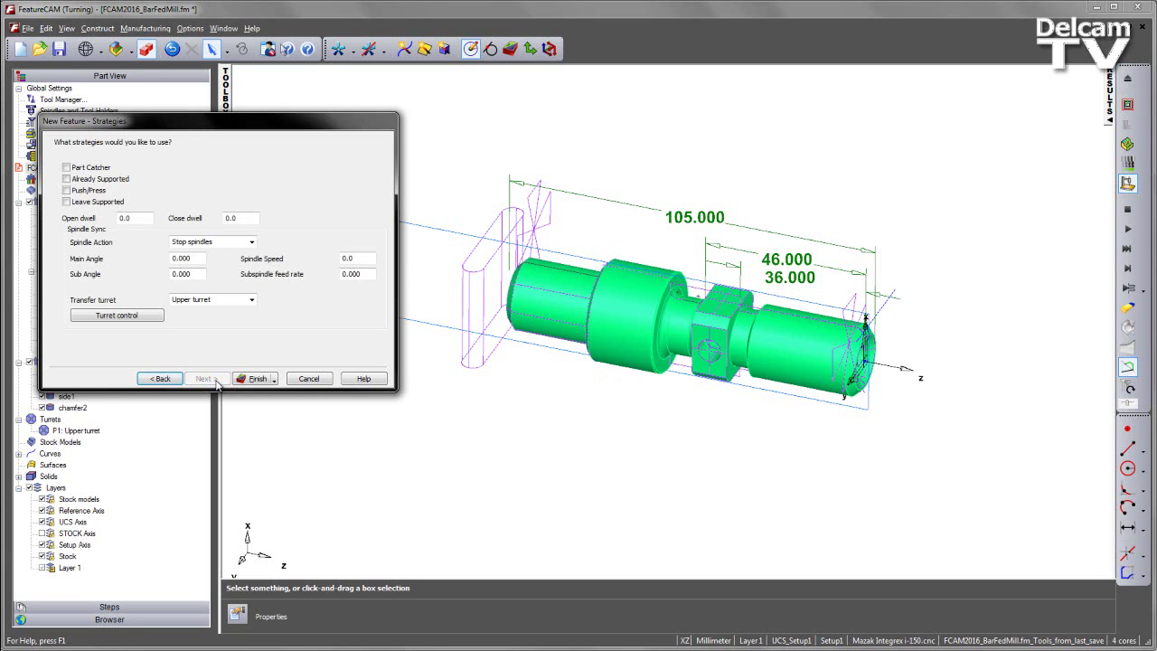
click(66, 203)
click(256, 379)
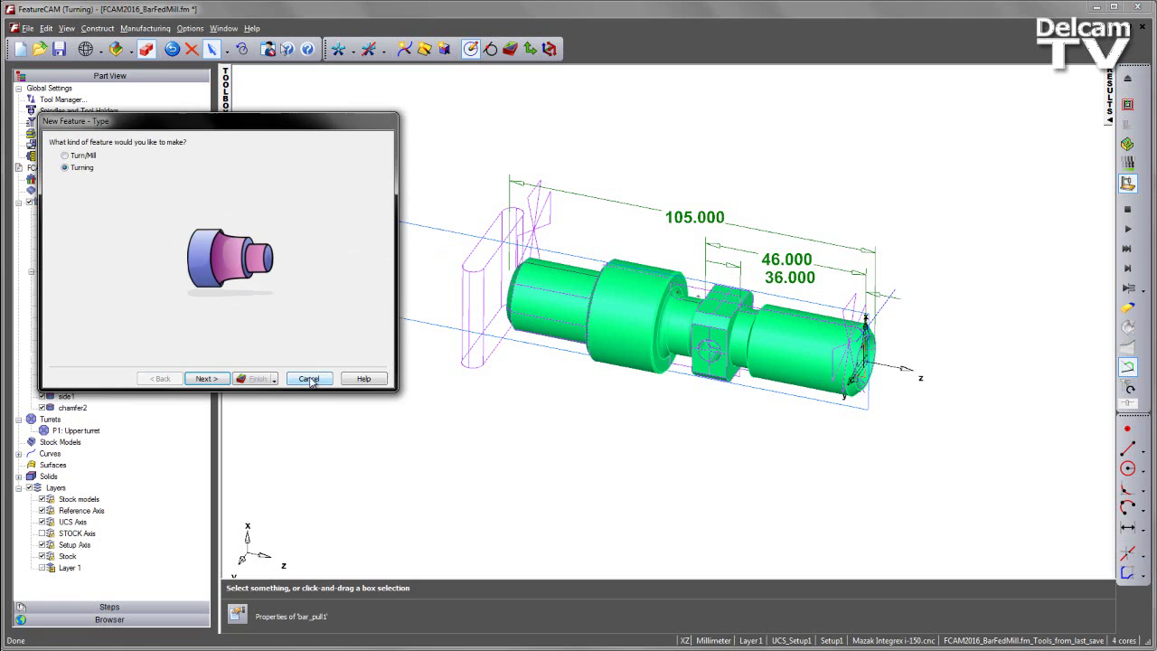
click(307, 379)
Step: Move the Bar Pull feature directly before part_support_on1 in Setup1 and set its base priority to 30
click(72, 363)
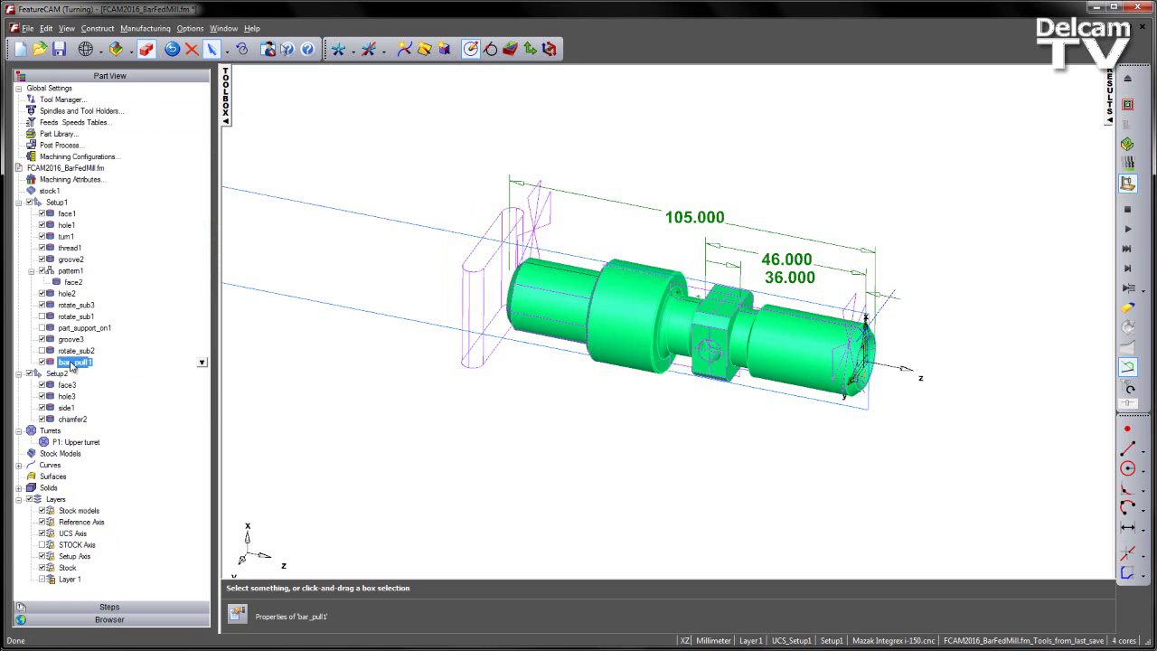
drag(72, 366, 70, 329)
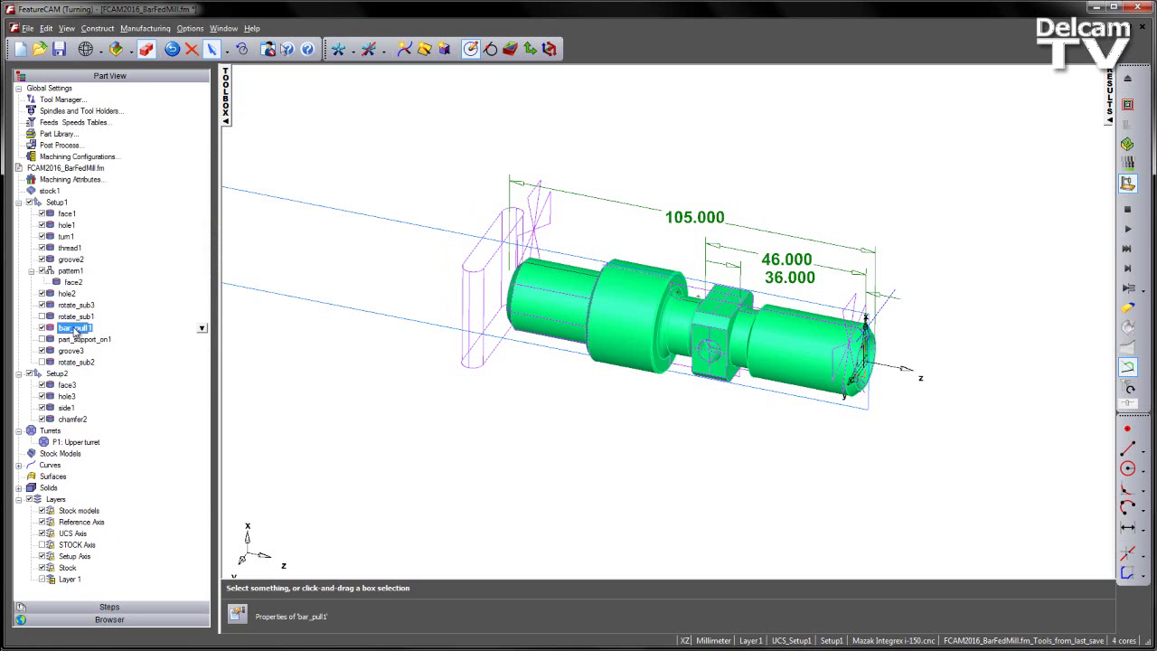
right_click(76, 330)
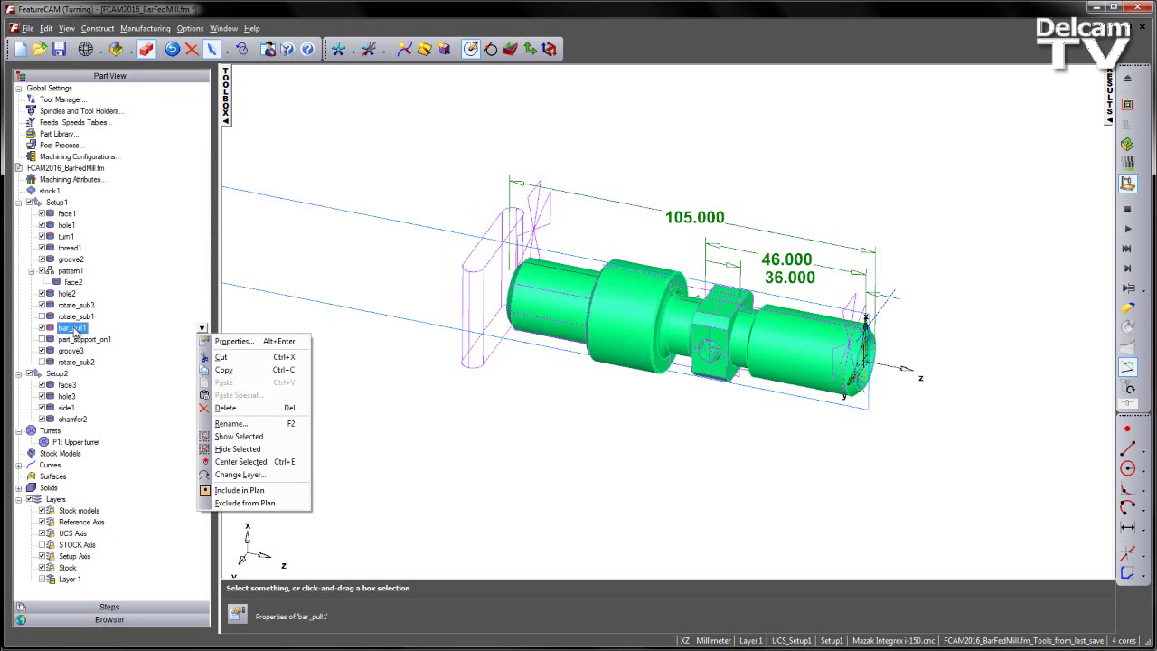
click(221, 339)
click(372, 162)
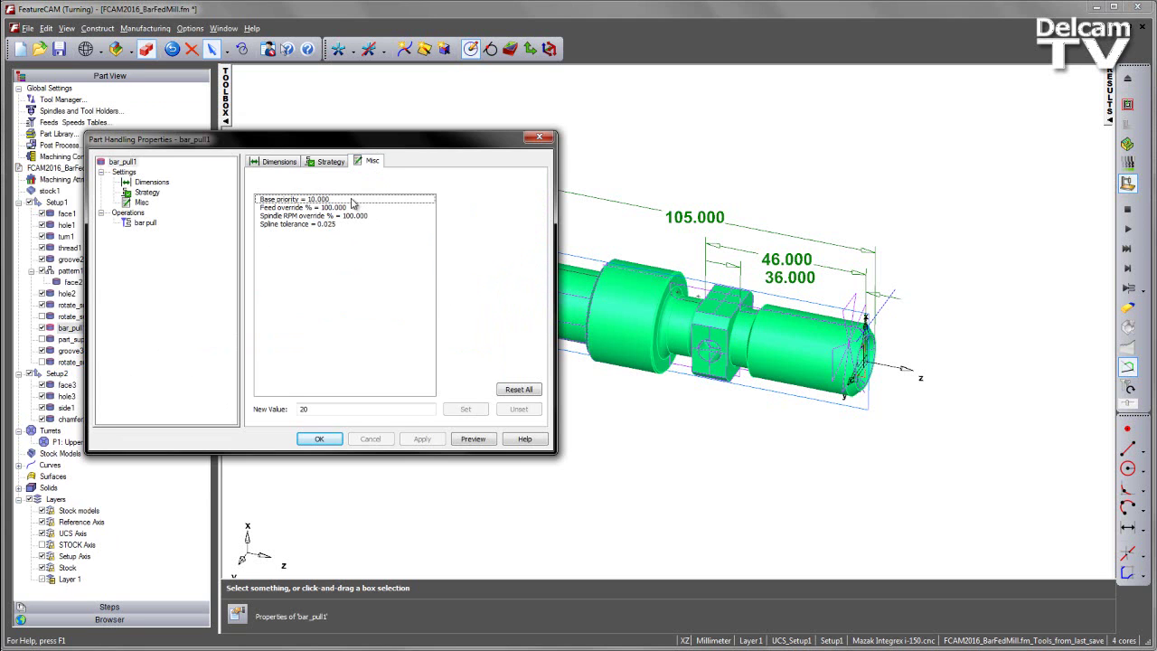
click(312, 200)
text(30)
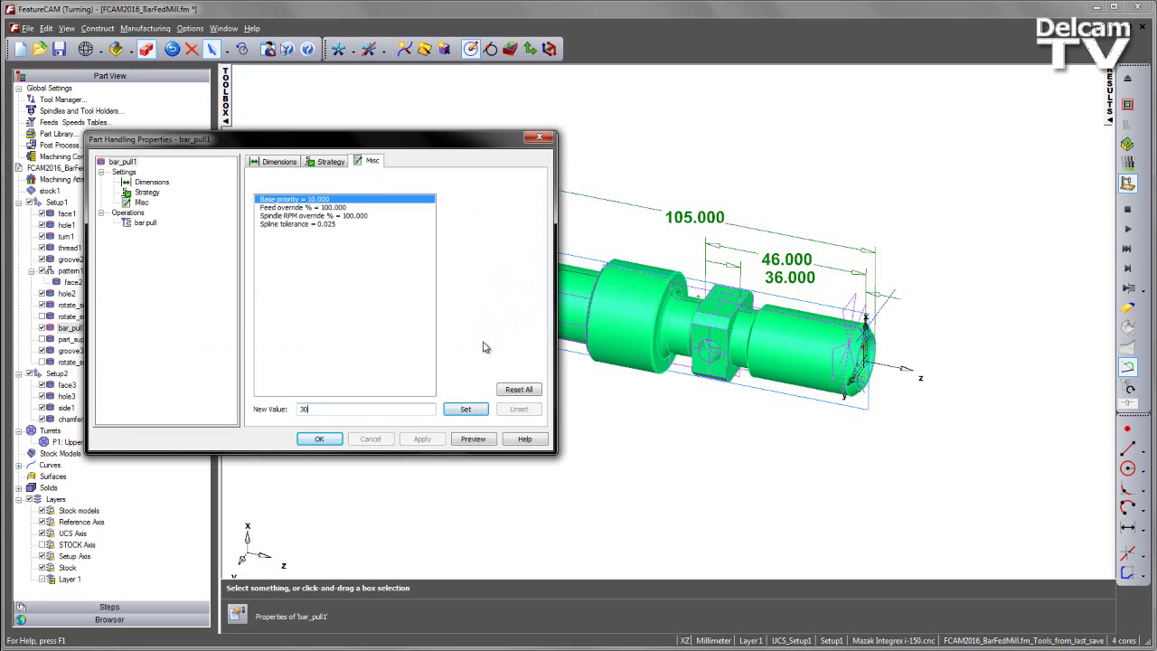
click(465, 409)
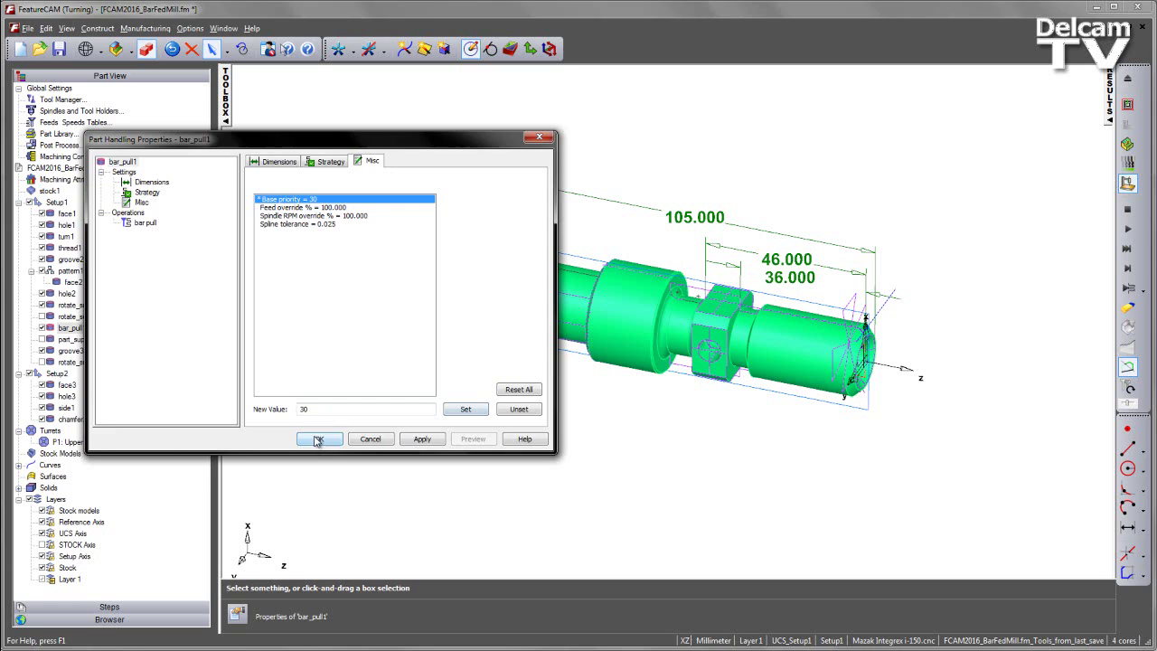
click(319, 438)
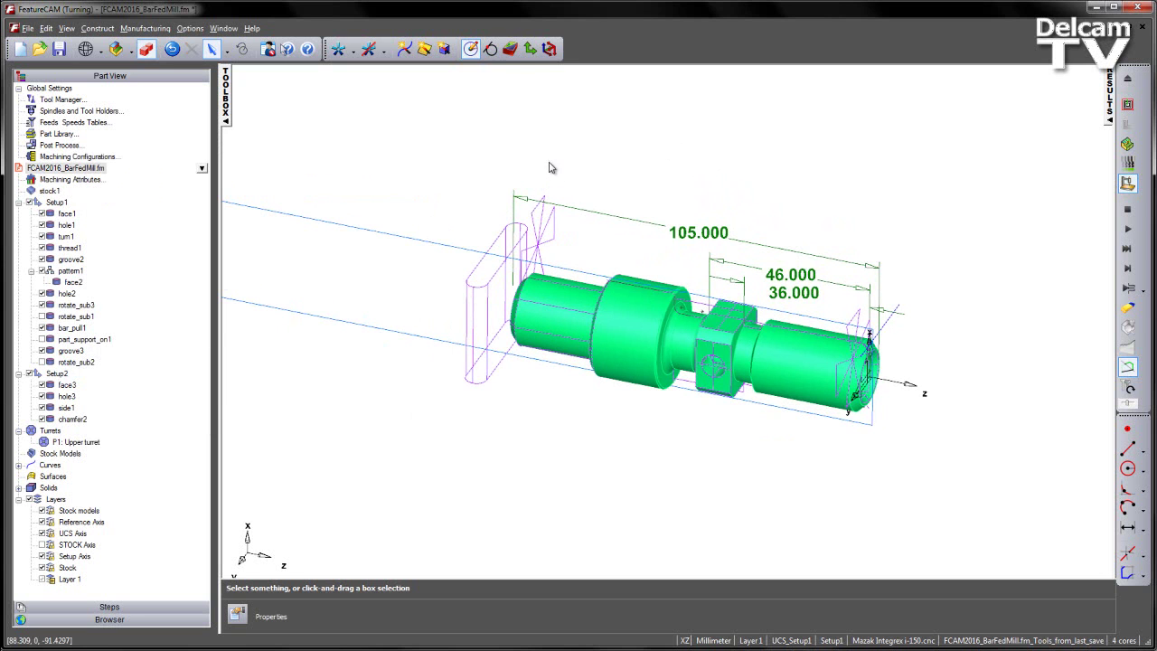
Step: Create another user-defined Rotate Sub turning feature with a Sub Angle of -180
click(510, 49)
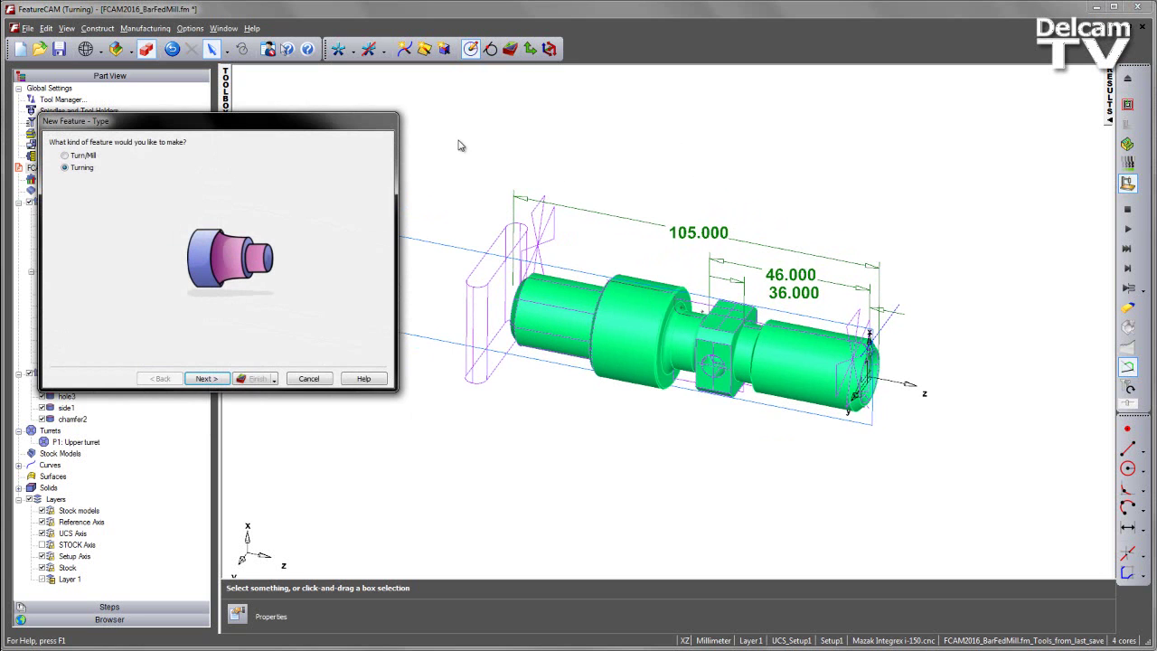
click(218, 377)
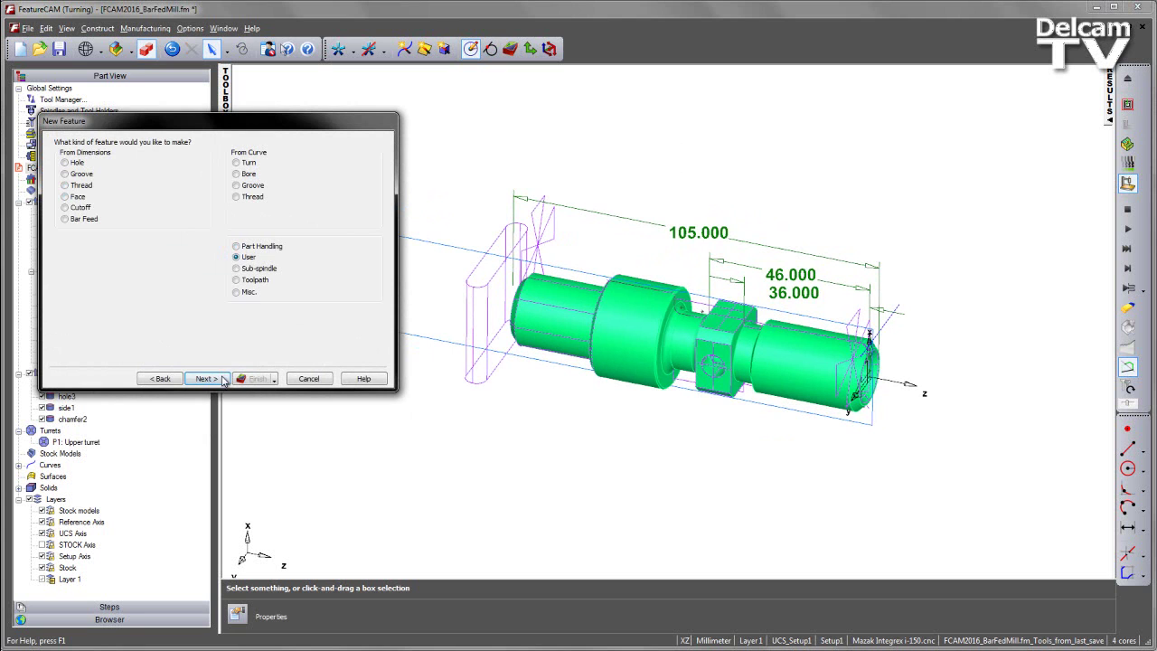
click(224, 381)
click(203, 380)
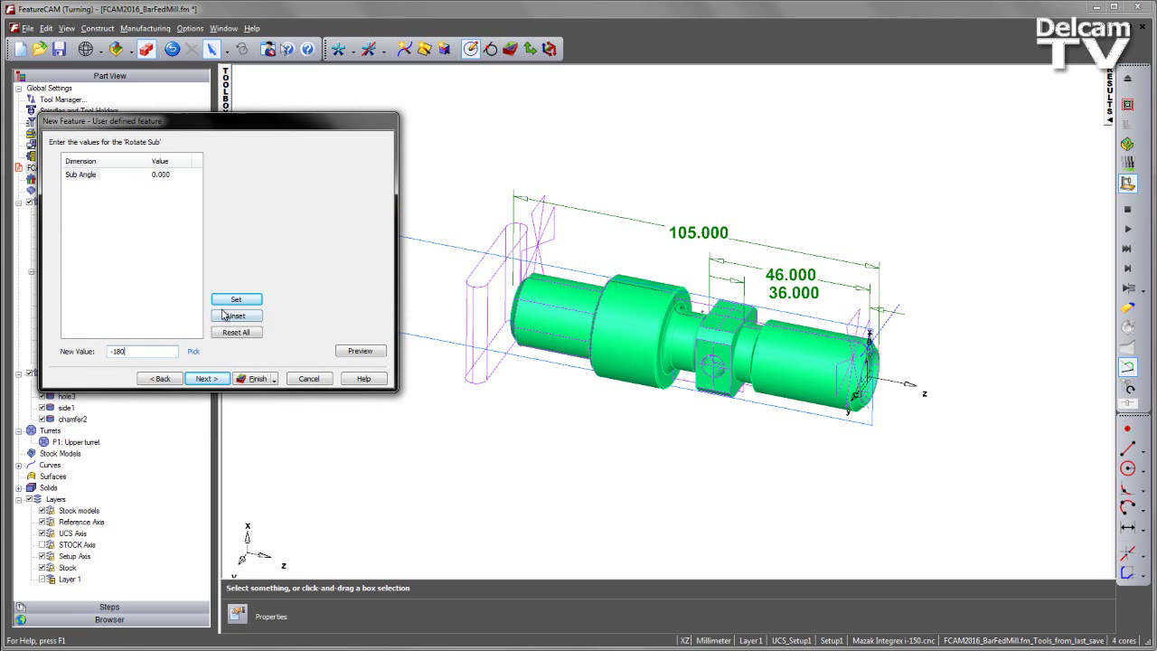
click(236, 299)
click(208, 380)
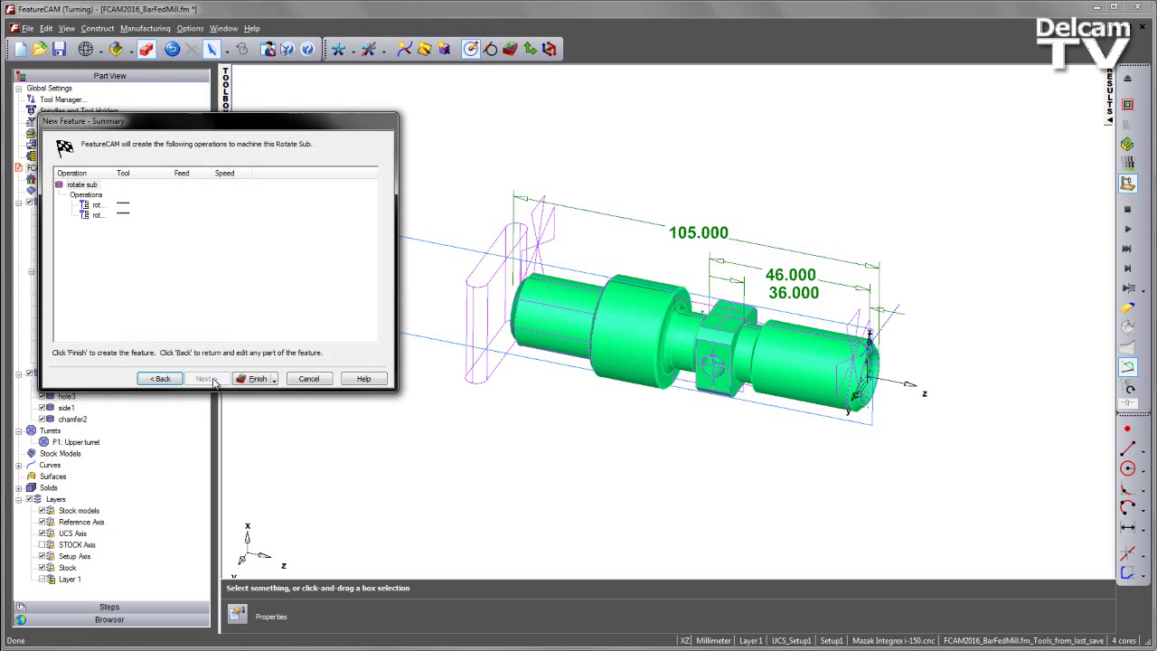
click(255, 378)
click(307, 379)
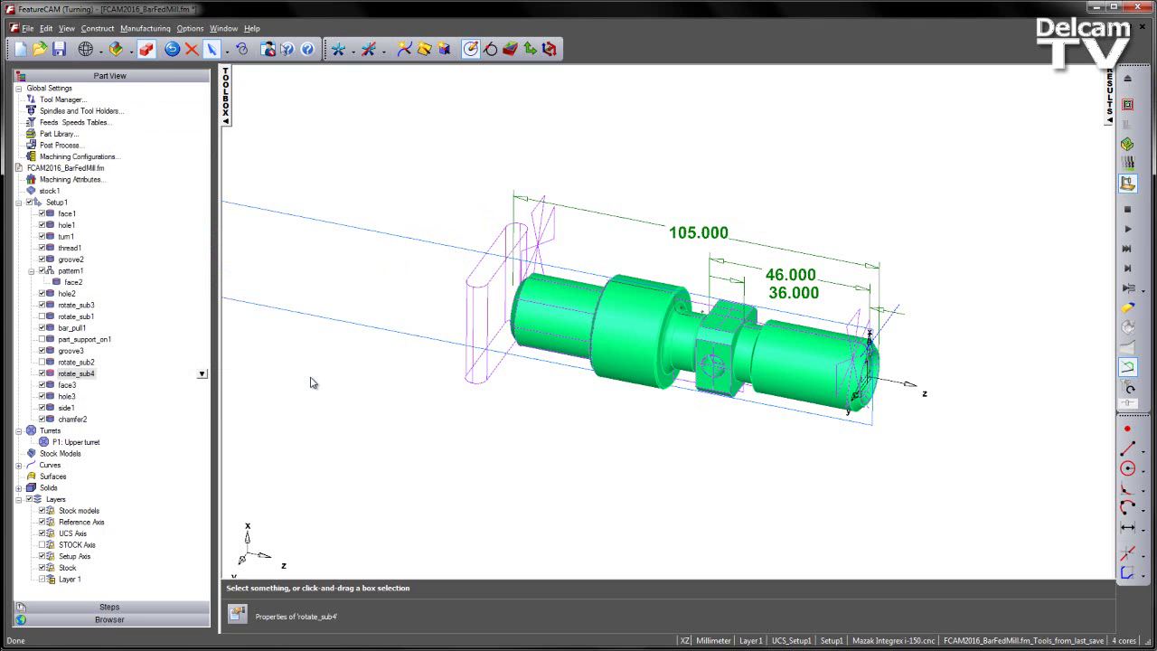
Step: Set the base priority of the new Rotate Sub feature at the end of Setup1 to 50
click(81, 374)
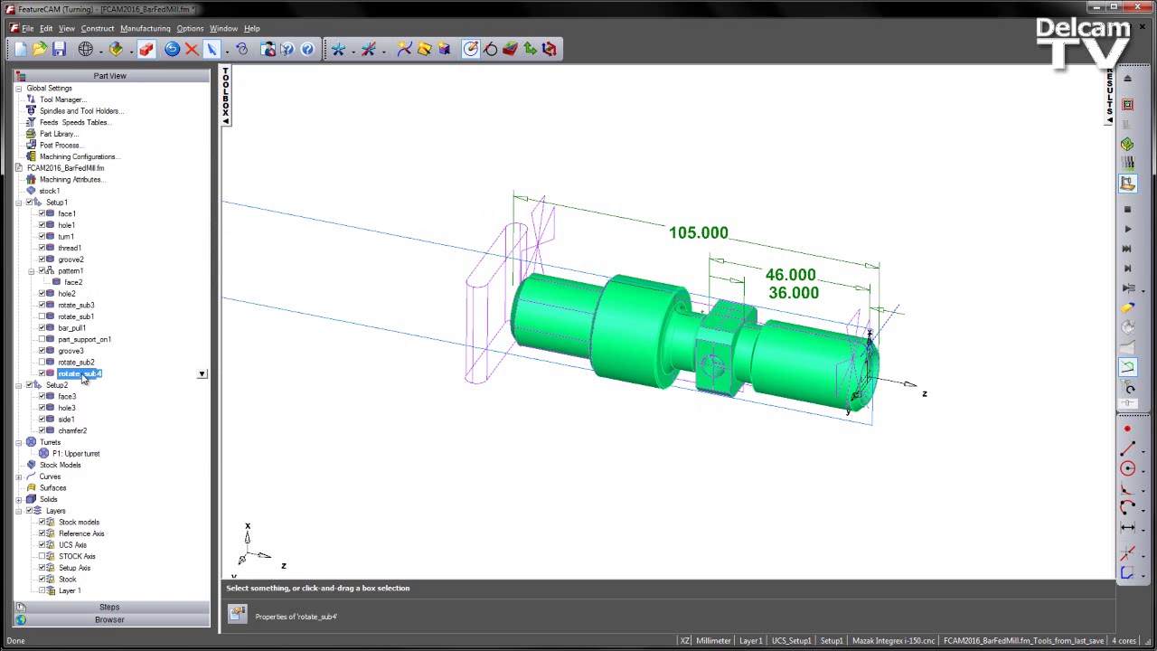
double_click(82, 375)
click(324, 161)
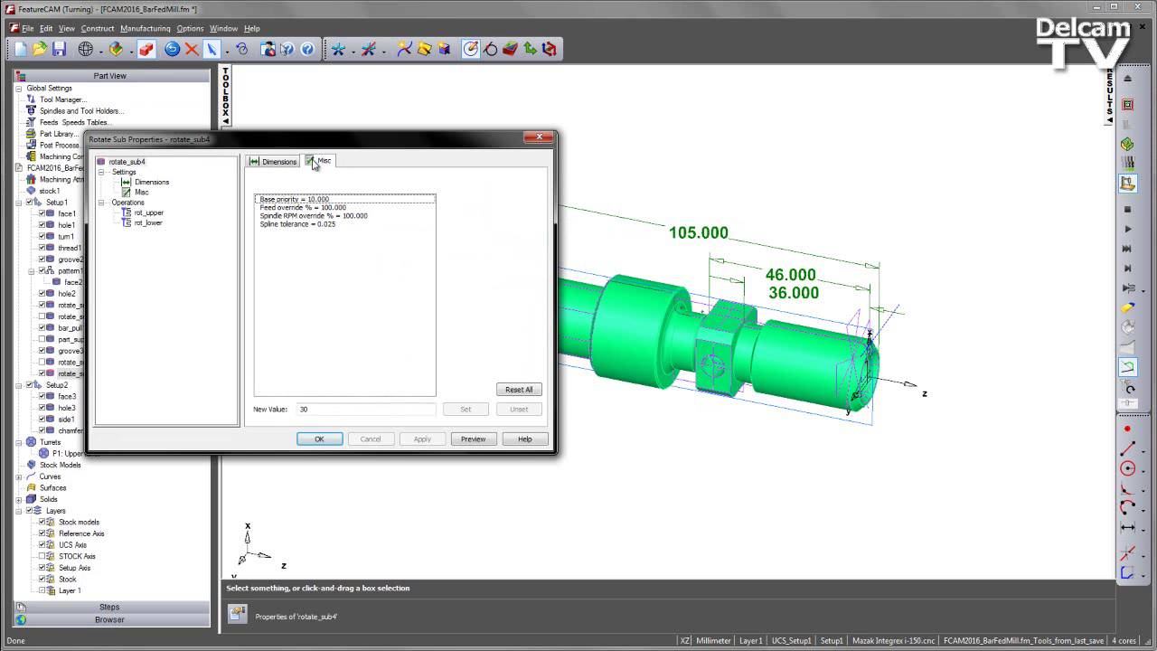
click(314, 200)
text(50)
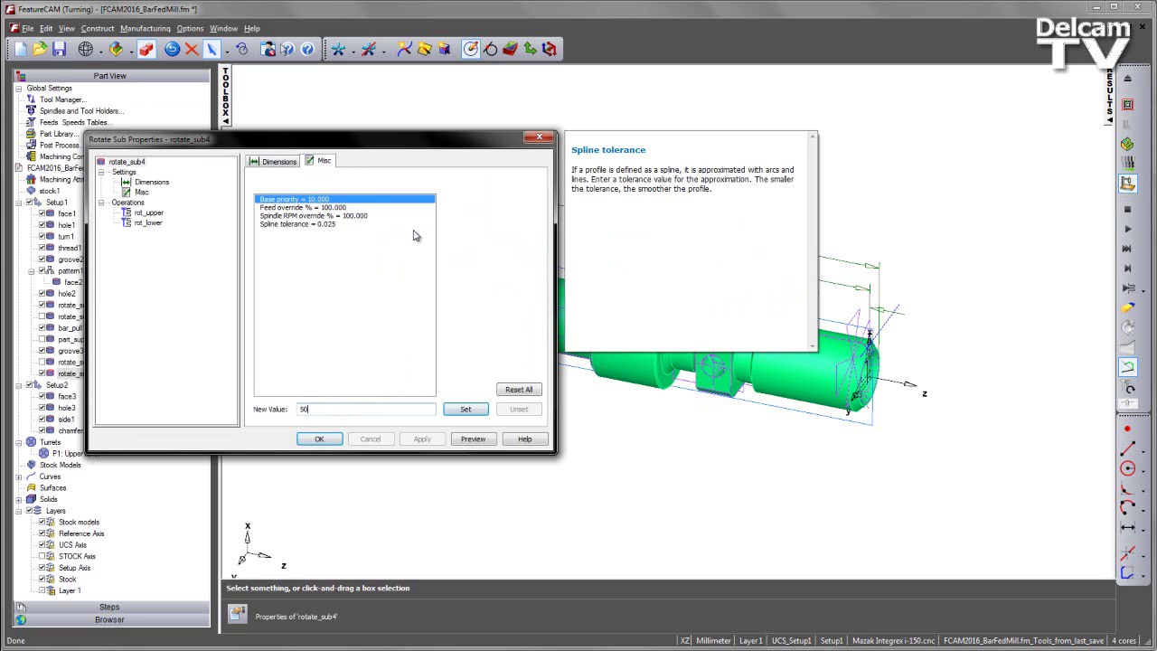
click(466, 409)
click(319, 438)
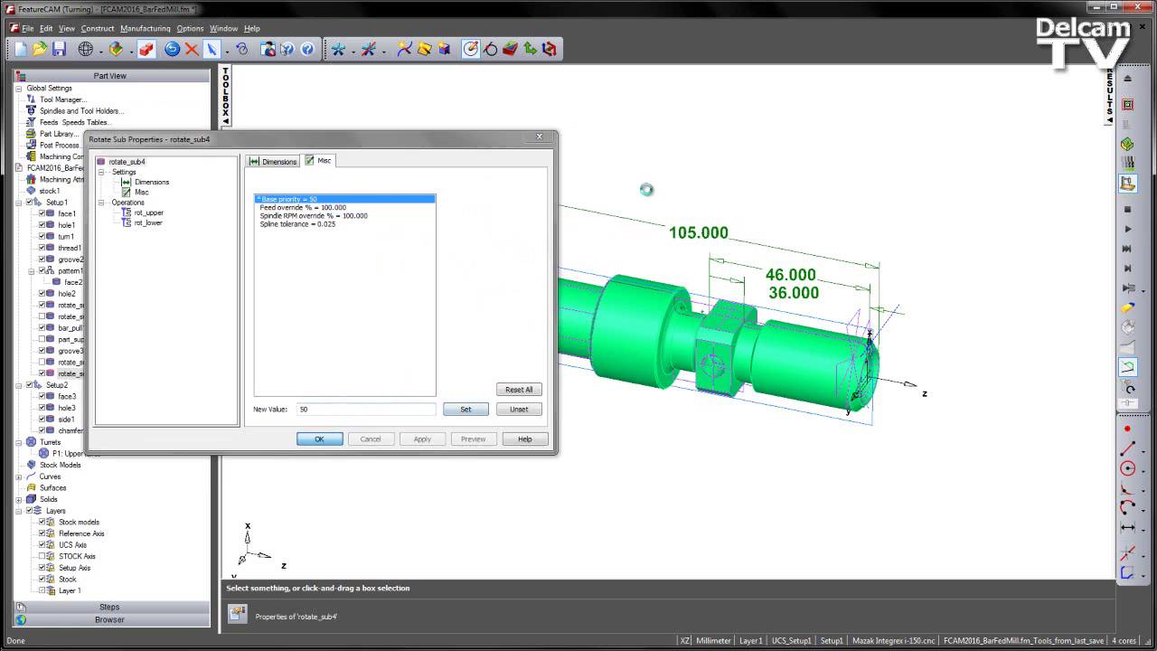
click(857, 185)
Step: Run the machine simulation of the updated program with the chuck, bar and vise unit in view
click(1127, 185)
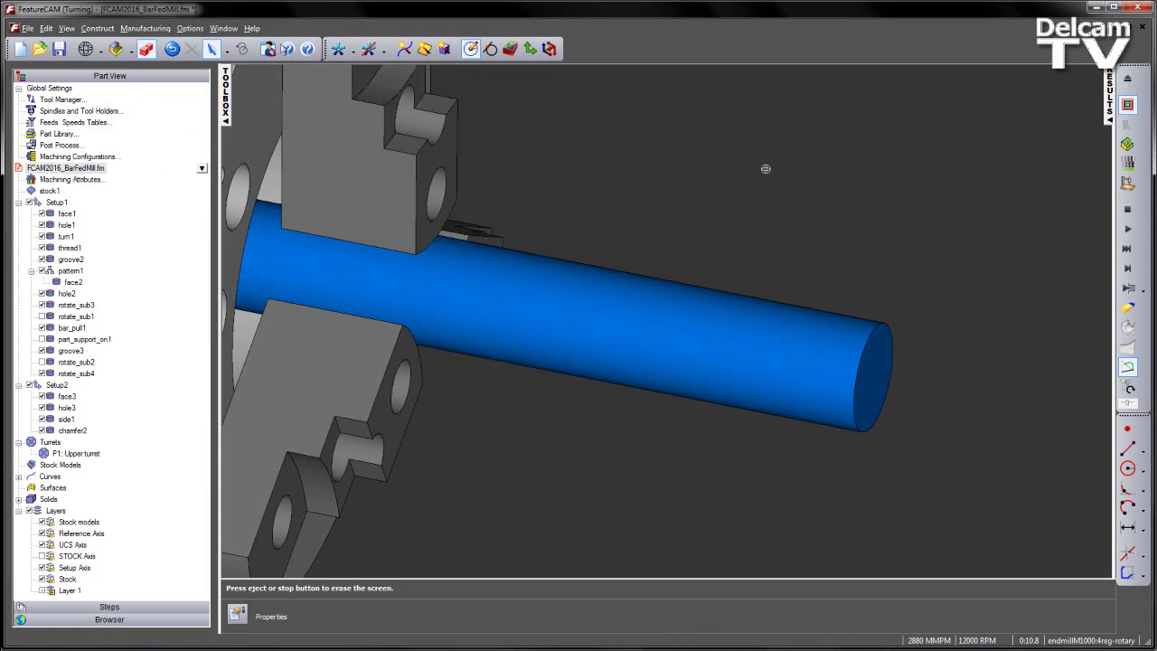
scroll(730, 270, up, 4)
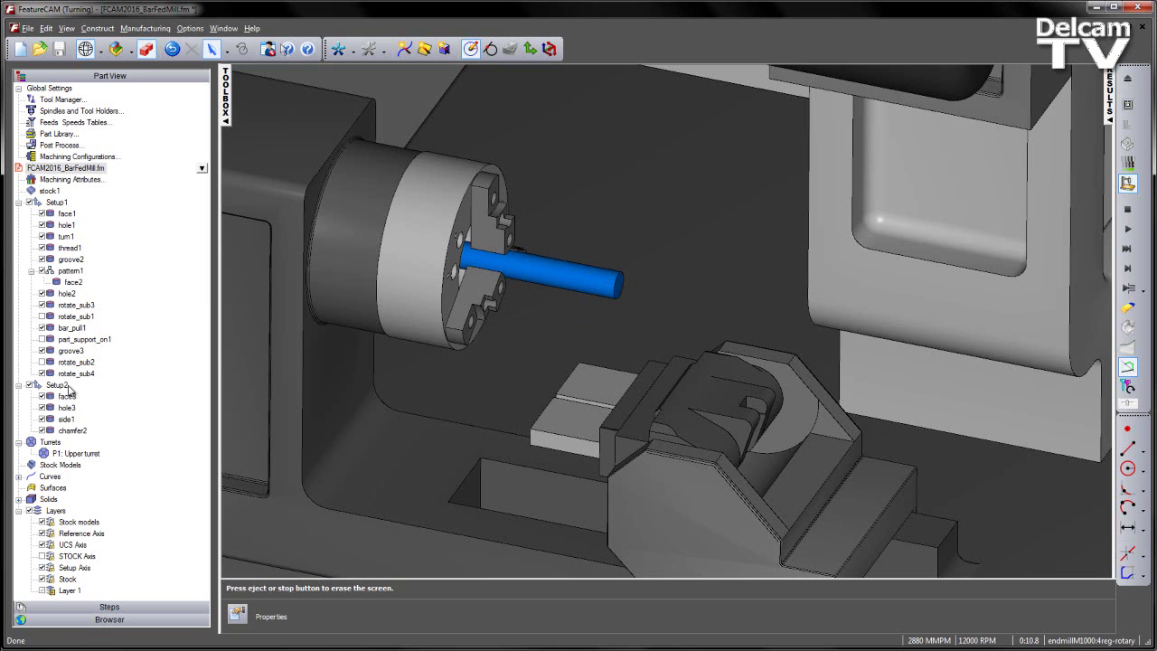
click(1127, 228)
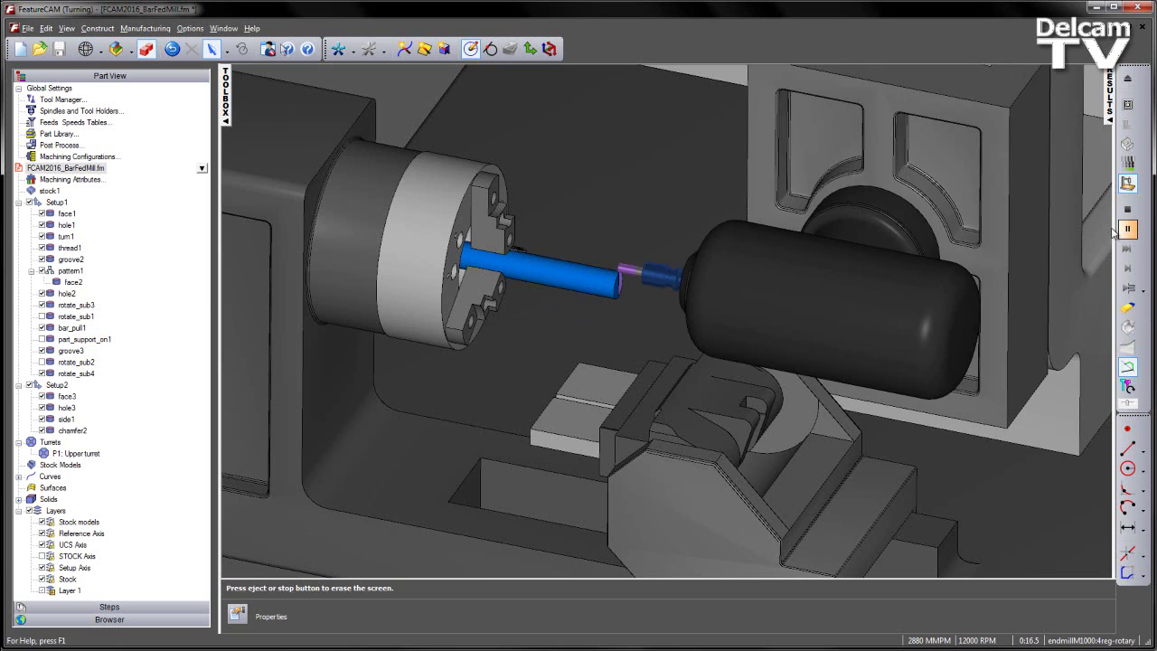